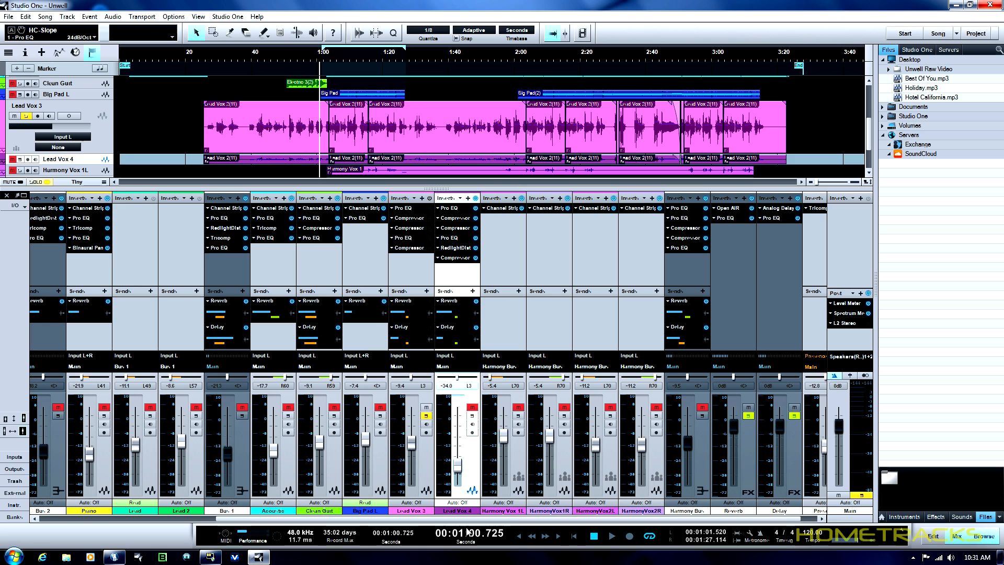
Display the effects list in the browser, and play the soloed Lead Vox 3 track from about 1:00 to hear it unprocessed
{"action": "left_click", "coordinate": [936, 517]}
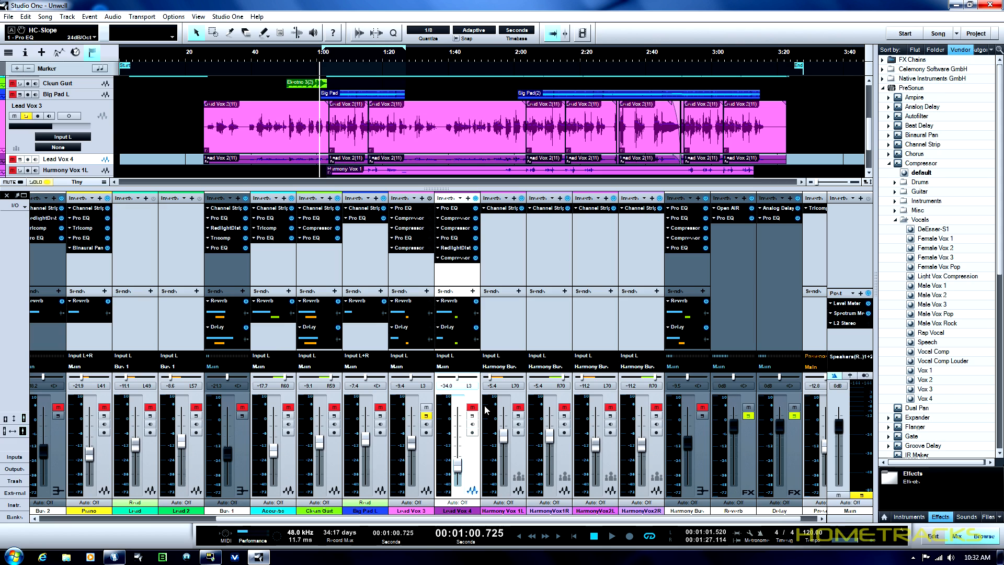
{"action": "left_click", "coordinate": [611, 536]}
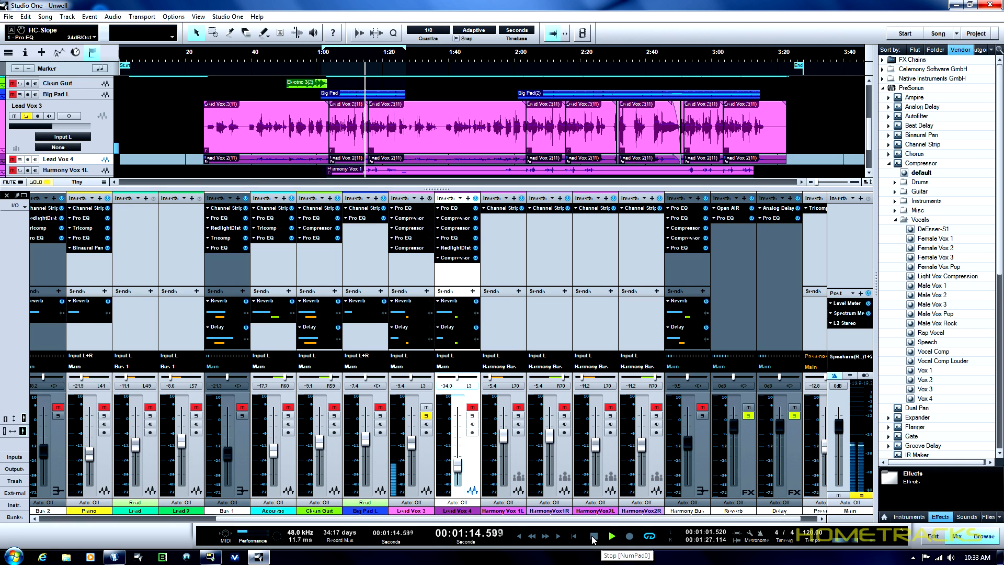
{"action": "left_click", "coordinate": [594, 537]}
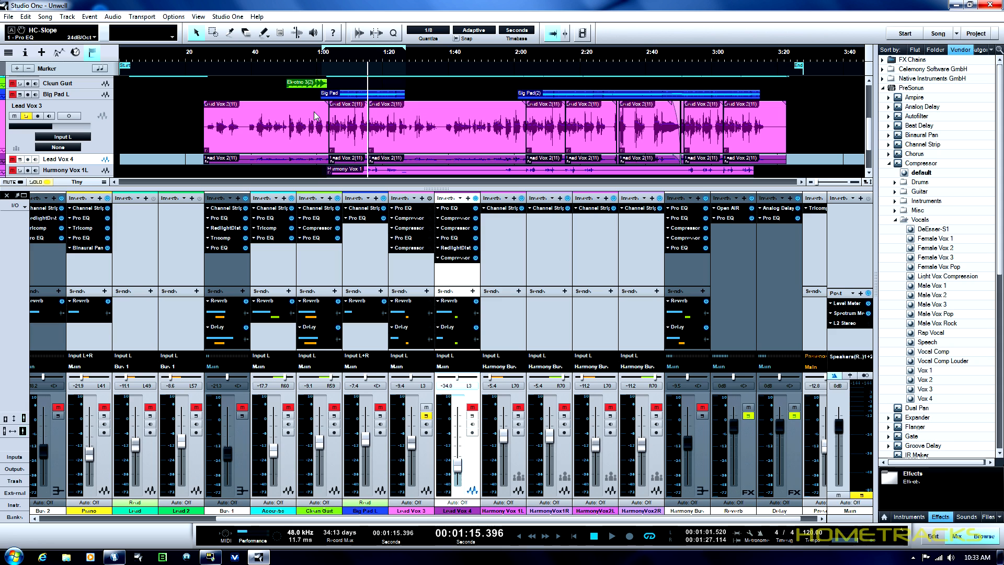
Open the first Pro EQ insert on Lead Vox 3, move its window clear of the track's inserts, and activate the effect
{"action": "left_click", "coordinate": [412, 209]}
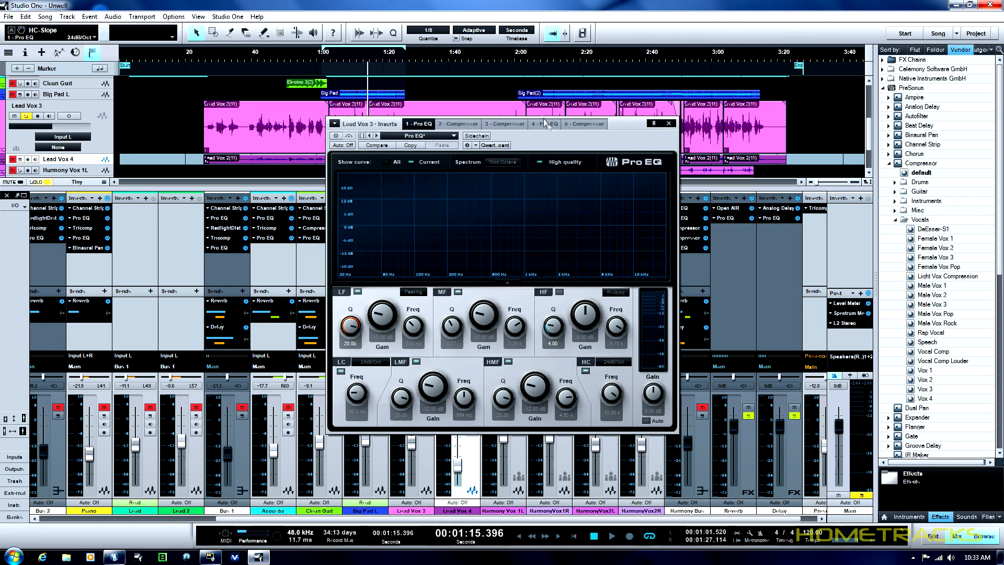
{"action": "left_click_drag", "start_coordinate": [657, 137], "coordinate": [852, 129]}
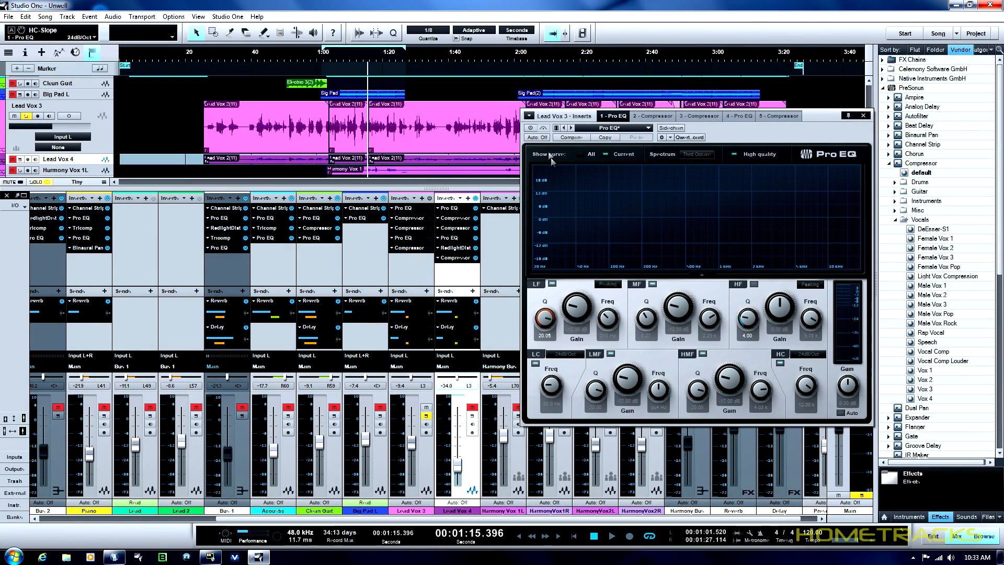
{"action": "left_click", "coordinate": [531, 128]}
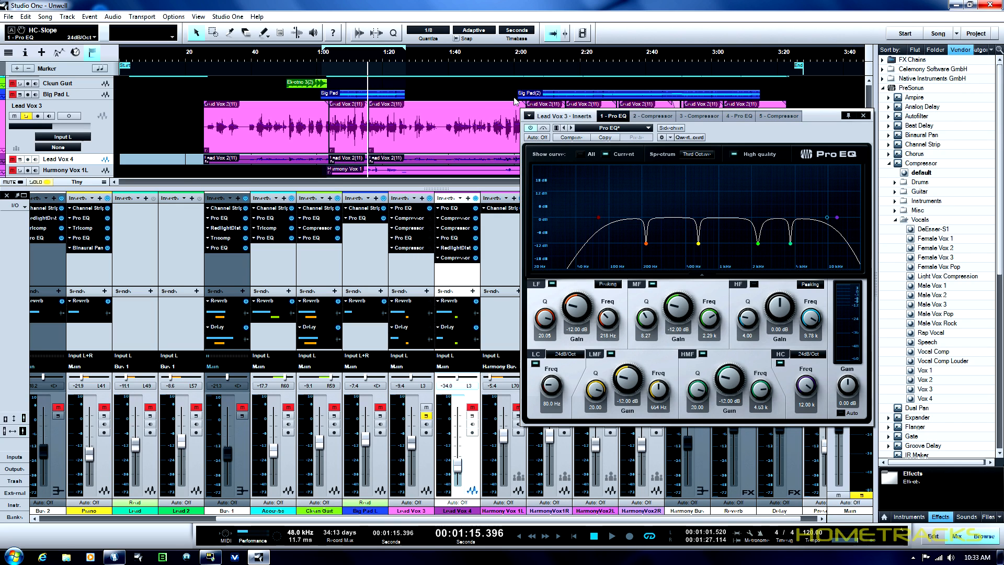
Play the vocal from about 1:00 while toggling the Pro EQ bypass to compare the equalized and dry sound
{"action": "left_click", "coordinate": [324, 63]}
{"action": "key", "text": "space"}
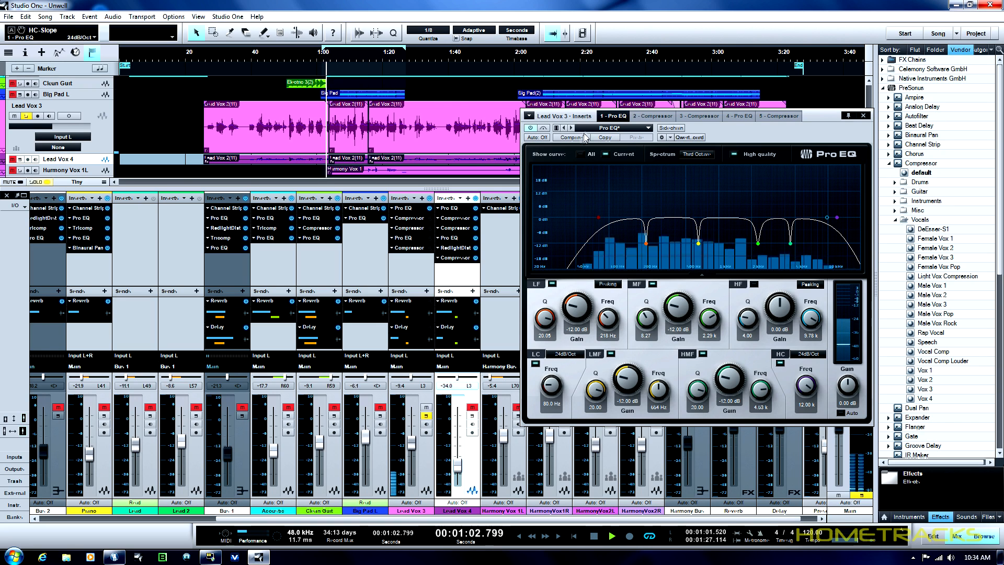
{"action": "left_click", "coordinate": [543, 129]}
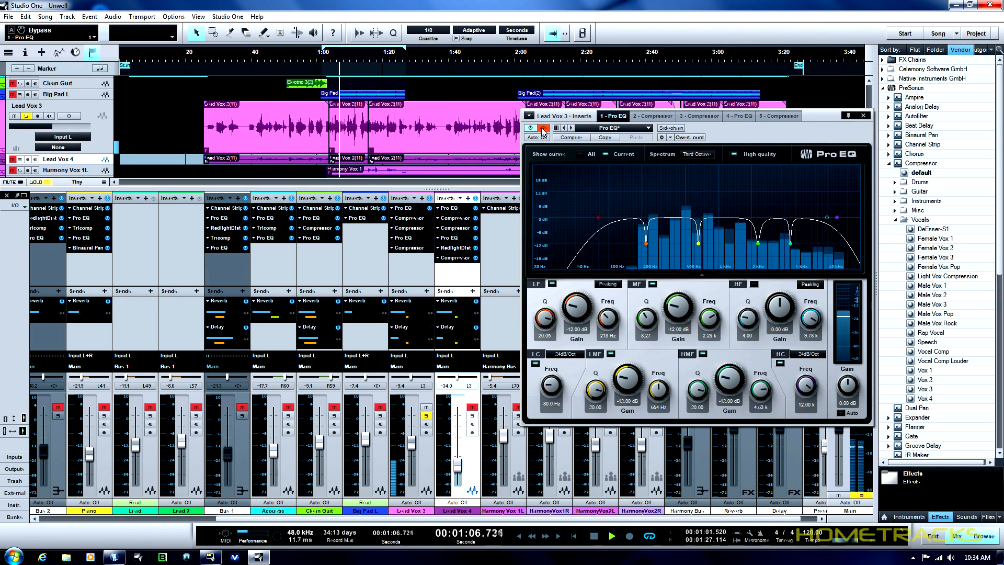
{"action": "left_click", "coordinate": [544, 129]}
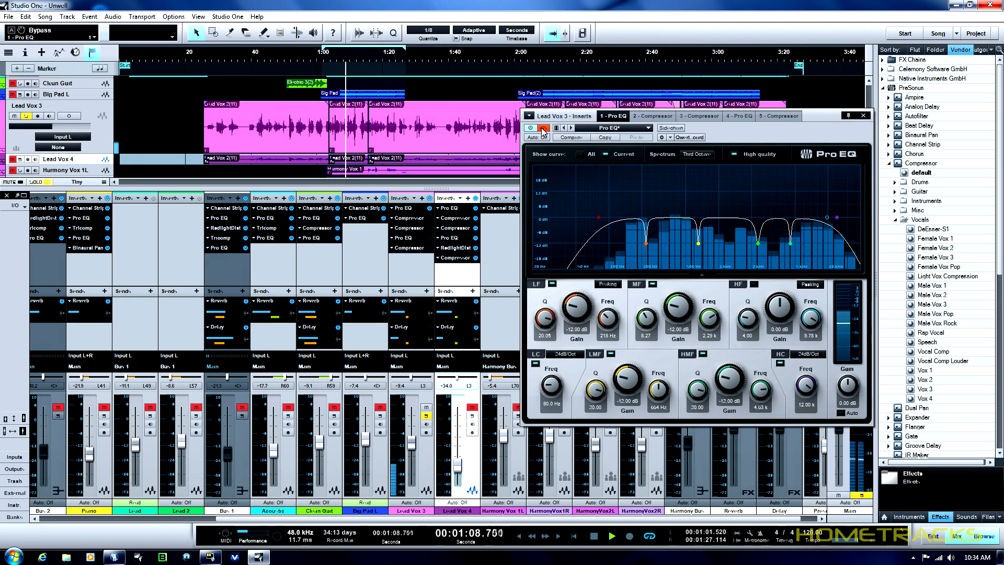
{"action": "left_click", "coordinate": [544, 129]}
{"action": "left_click", "coordinate": [543, 129]}
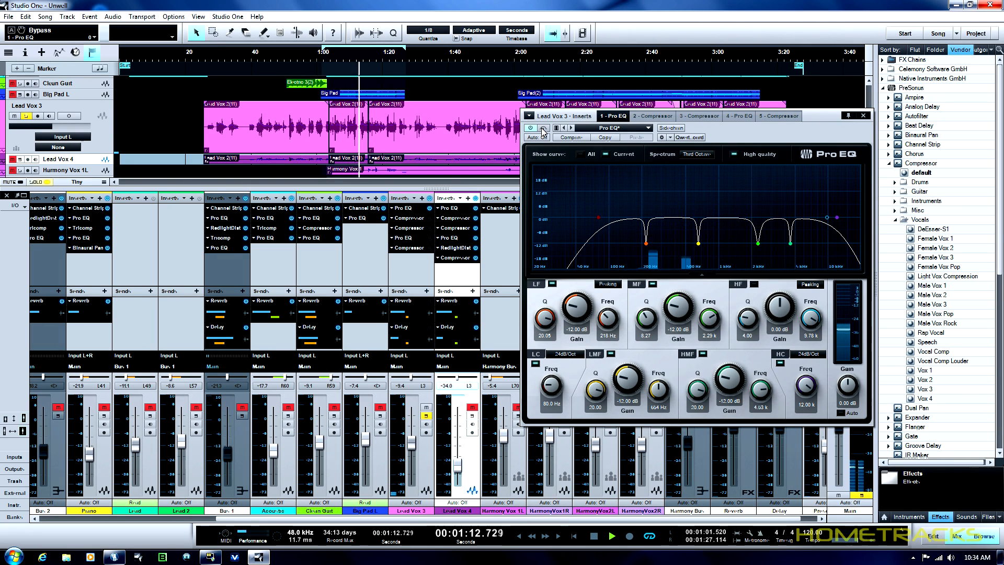
{"action": "left_click", "coordinate": [544, 128]}
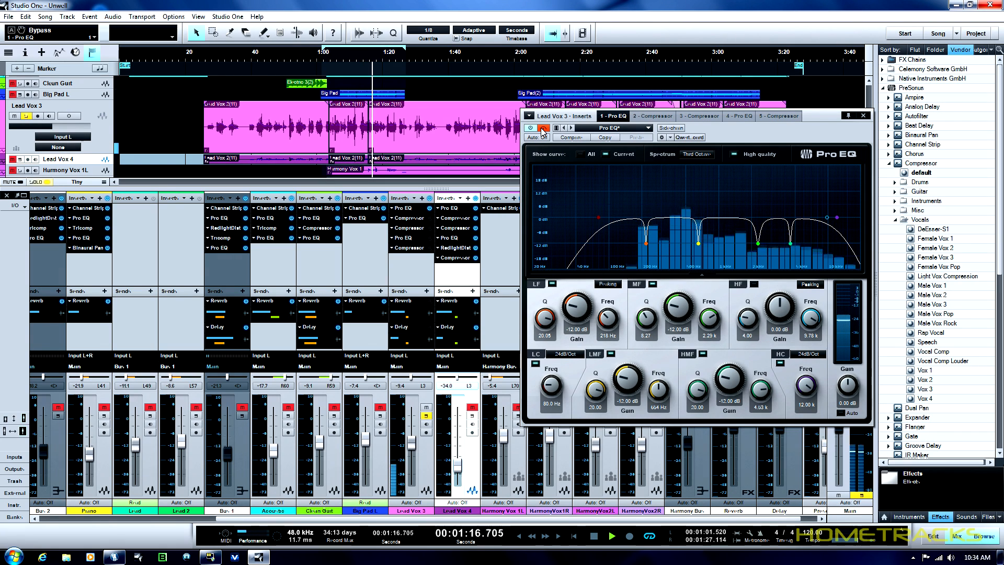
{"action": "left_click", "coordinate": [543, 129]}
{"action": "left_click", "coordinate": [593, 538]}
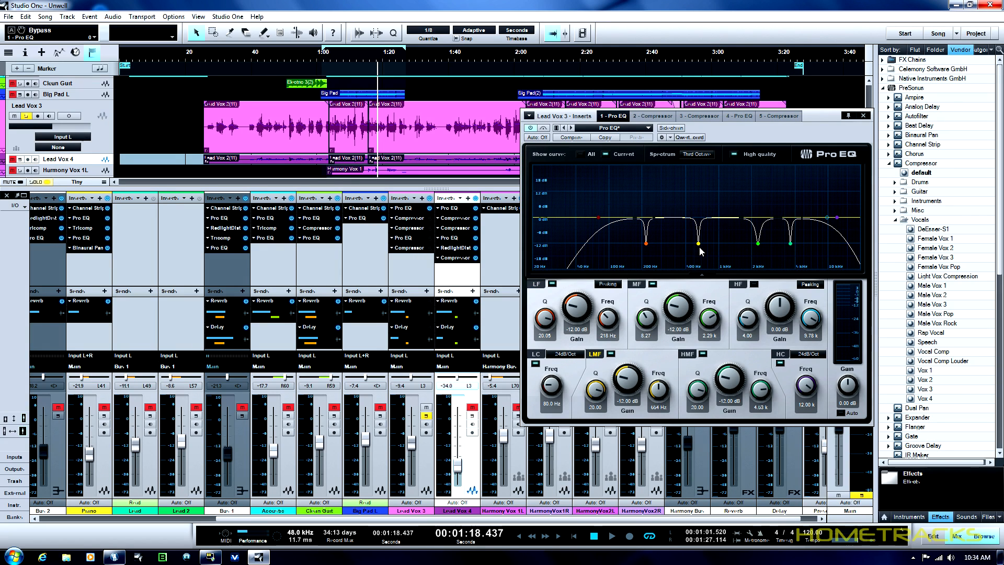
Boost the LMF gain to 24 dB to audition the band from about 1:00, set it to -12 dB, and stop playback
{"action": "left_click_drag", "start_coordinate": [618, 380], "coordinate": [609, 271]}
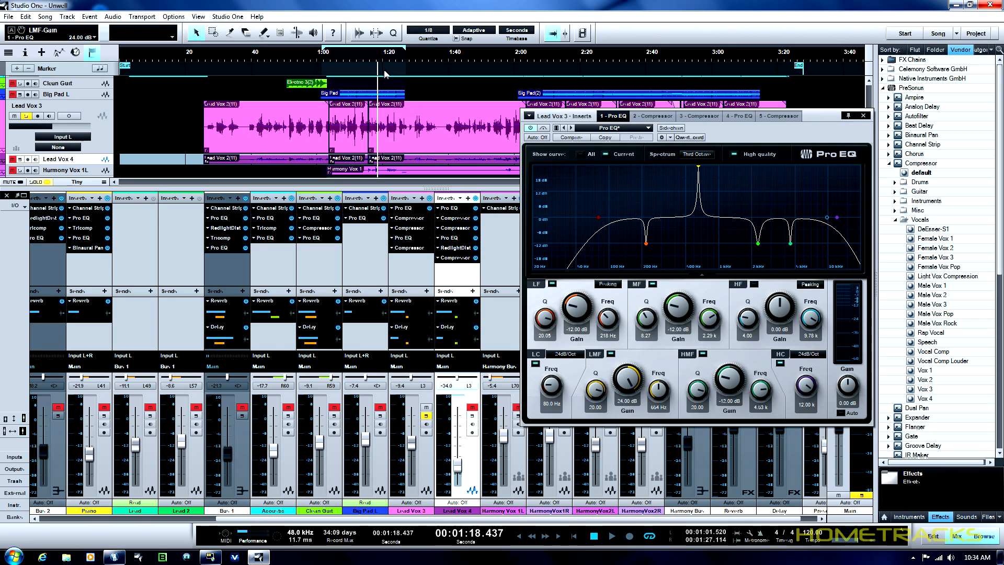
{"action": "left_click", "coordinate": [327, 55]}
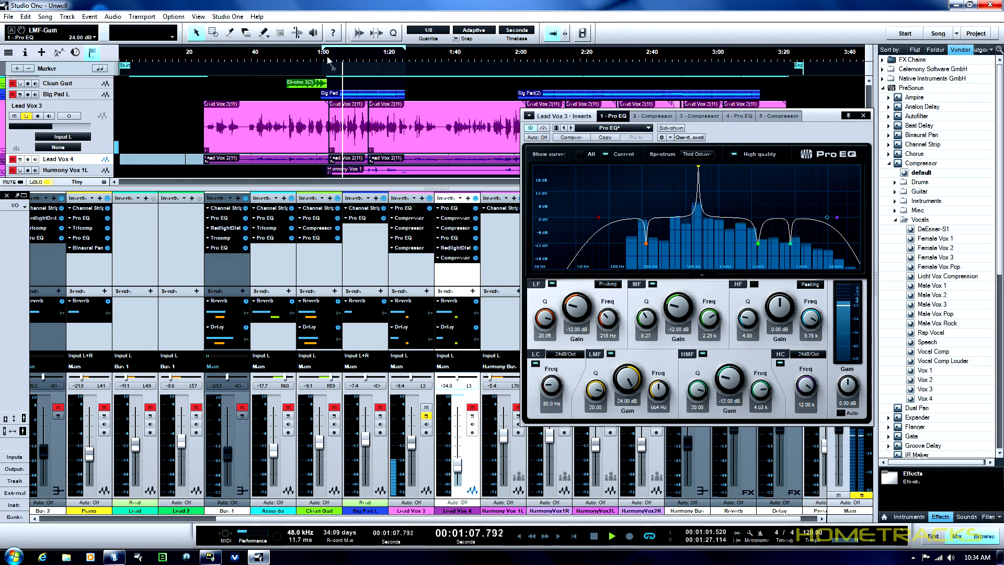
{"action": "left_click", "coordinate": [617, 400]}
{"action": "type", "text": "-12"}
{"action": "key", "text": "Return"}
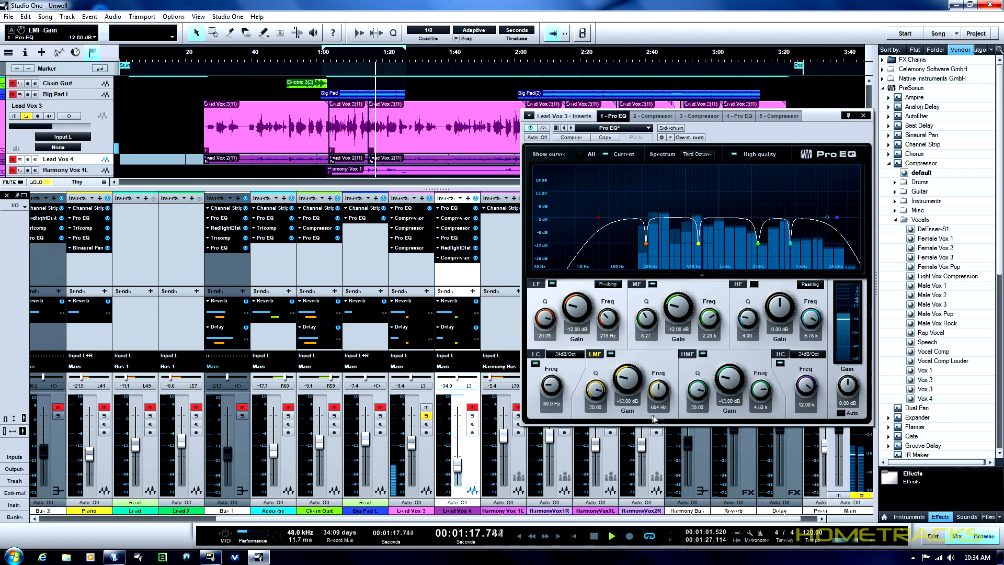
{"action": "key", "text": "space"}
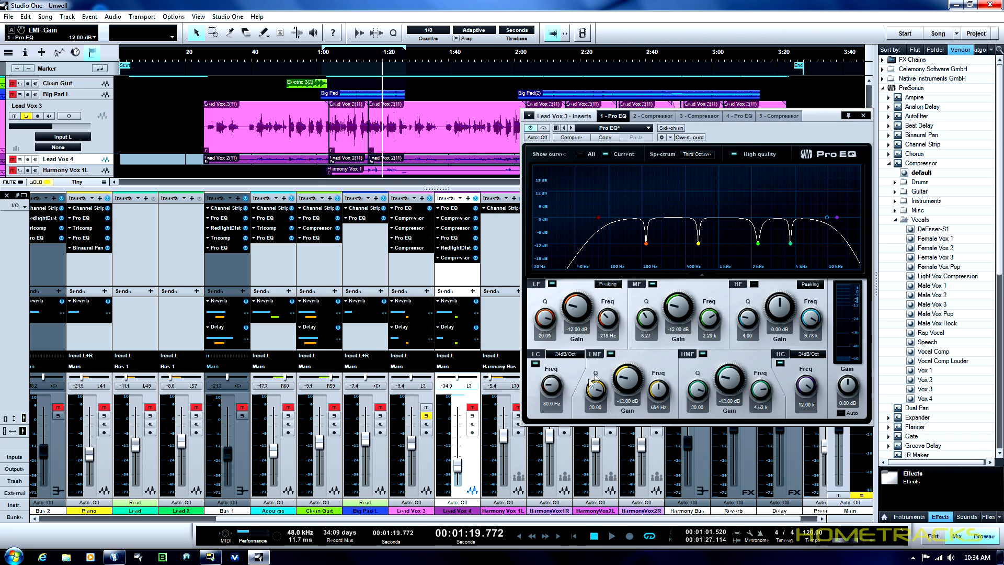
Set the LMF Q to 5, boost its gain to 24 dB, and sweep its frequency while playing from about 1:00
{"action": "left_click", "coordinate": [595, 407]}
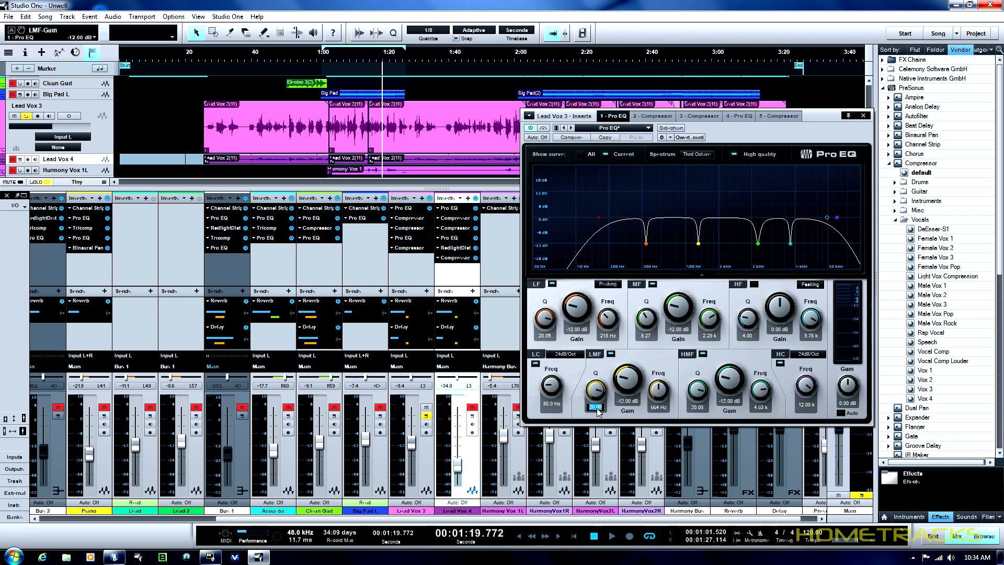
{"action": "key", "text": "Return"}
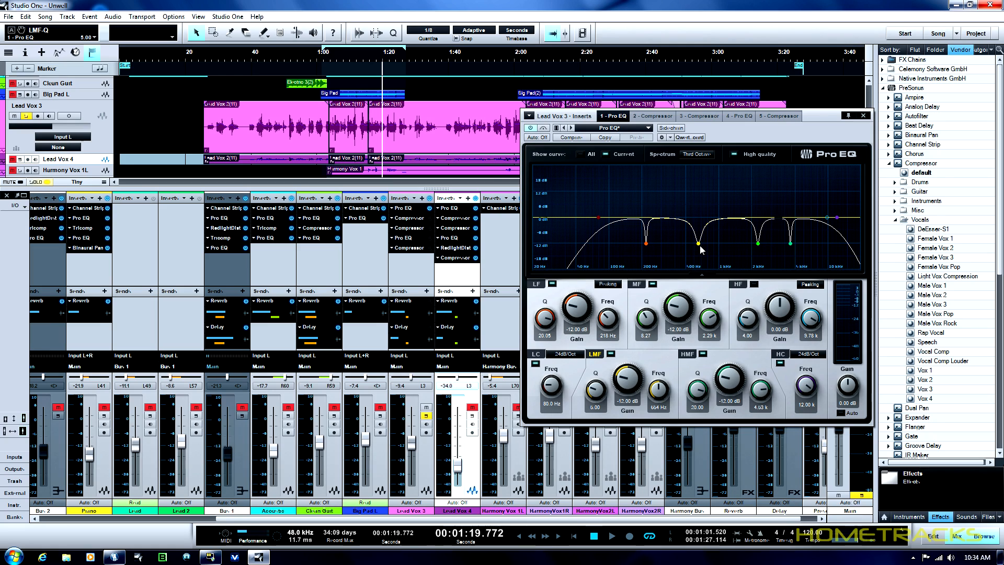
{"action": "left_click", "coordinate": [326, 55]}
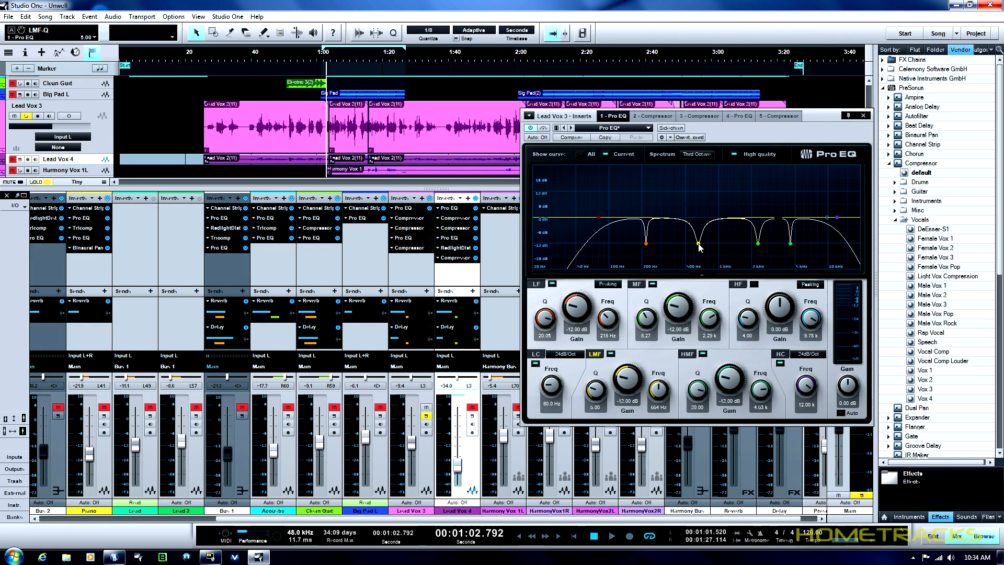
{"action": "left_click_drag", "start_coordinate": [699, 246], "coordinate": [693, 167]}
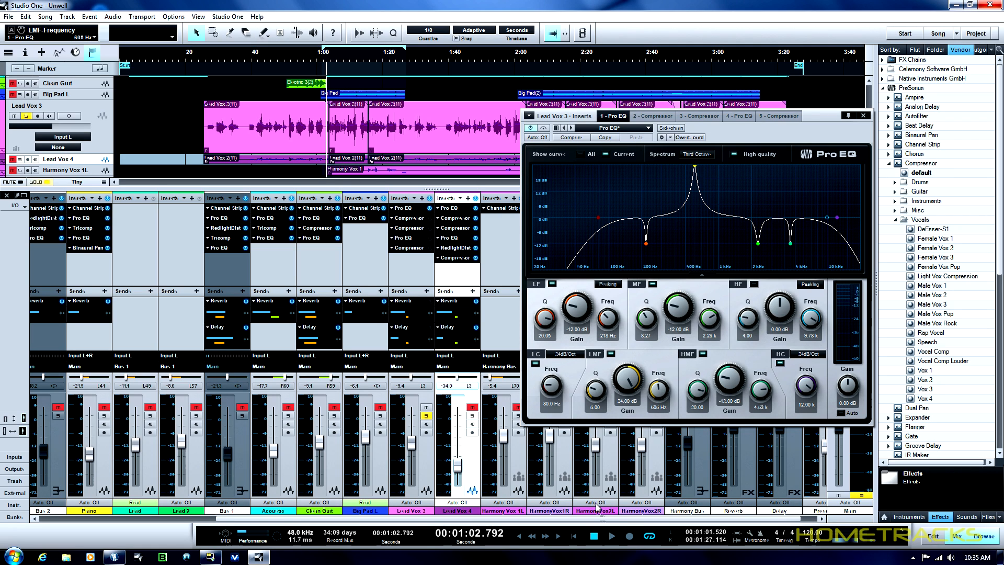
{"action": "left_click", "coordinate": [611, 535]}
{"action": "left_click_drag", "start_coordinate": [696, 170], "coordinate": [700, 167]}
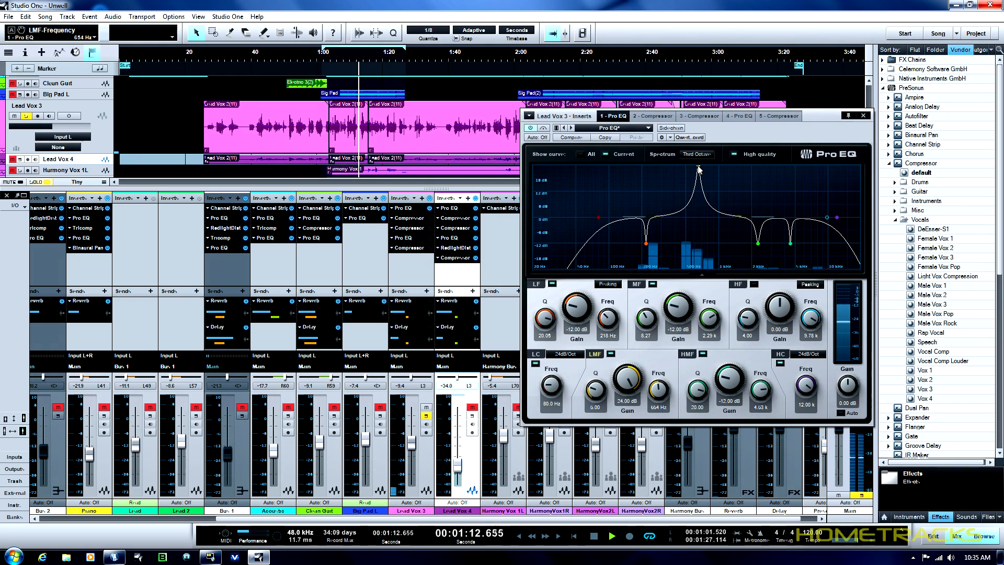
Set the LMF gain to -12 dB with the wide Q during playback
{"action": "left_click", "coordinate": [628, 403]}
{"action": "type", "text": "-12"}
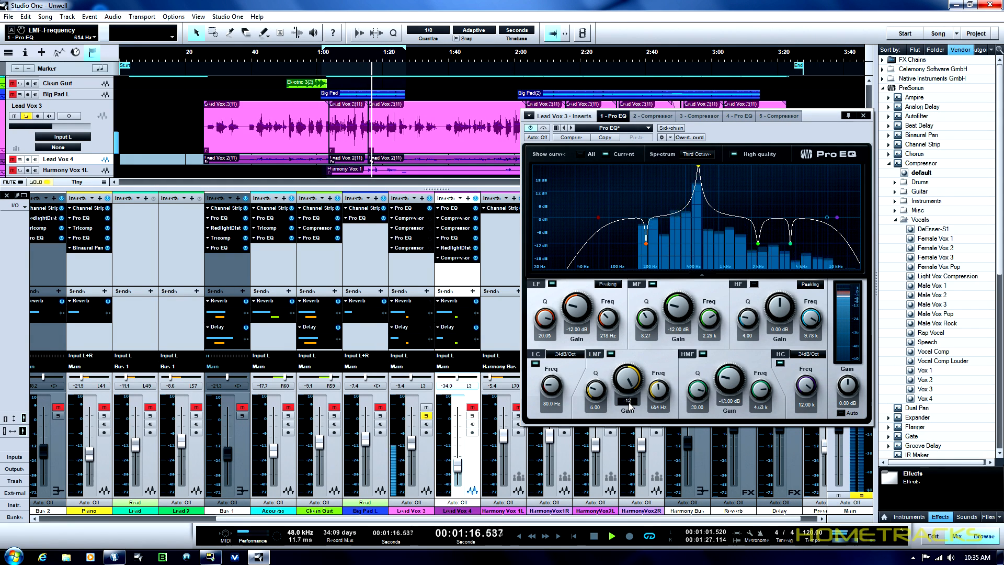
{"action": "key", "text": "Return"}
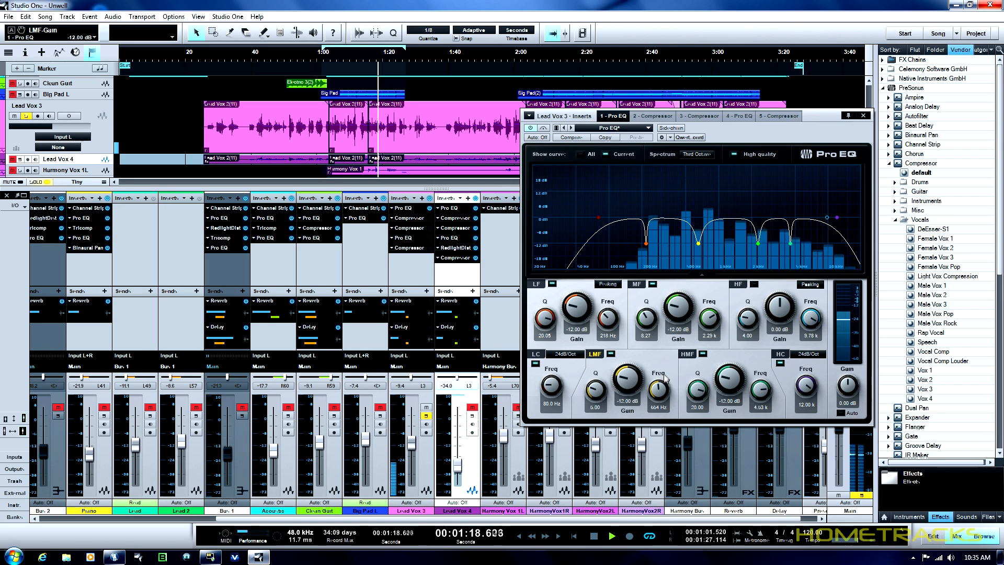
Boost the LMF gain to 24 dB and narrow the band by raising its Q to about 20.14
{"action": "left_click_drag", "start_coordinate": [626, 387], "coordinate": [600, 215]}
{"action": "left_click_drag", "start_coordinate": [595, 395], "coordinate": [587, 322]}
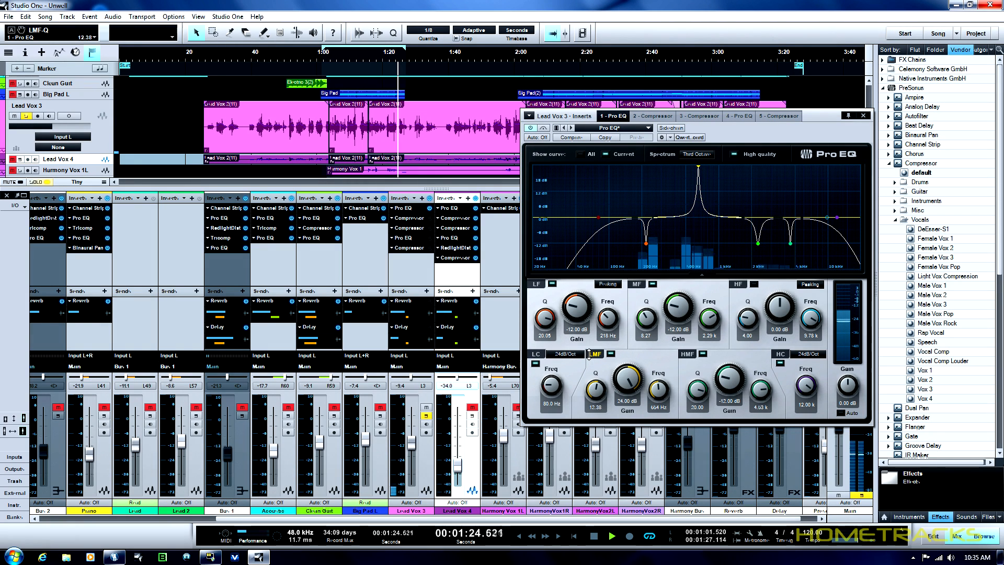
{"action": "left_click_drag", "start_coordinate": [597, 384], "coordinate": [596, 368]}
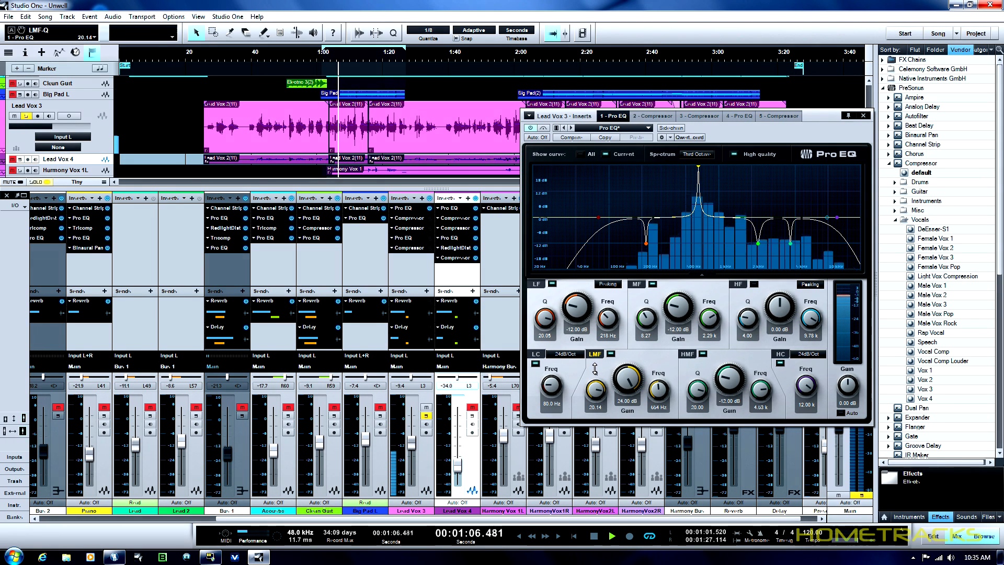
Set the narrowed LMF band's gain to -12 dB and stop playback
{"action": "left_click", "coordinate": [625, 399]}
{"action": "type", "text": "-12"}
{"action": "key", "text": "Return"}
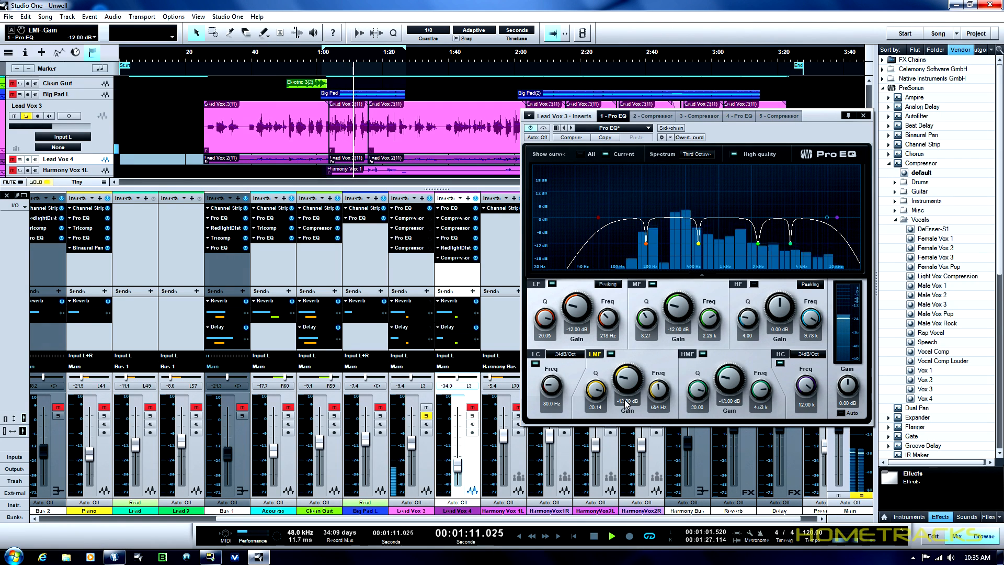
{"action": "left_click", "coordinate": [594, 536]}
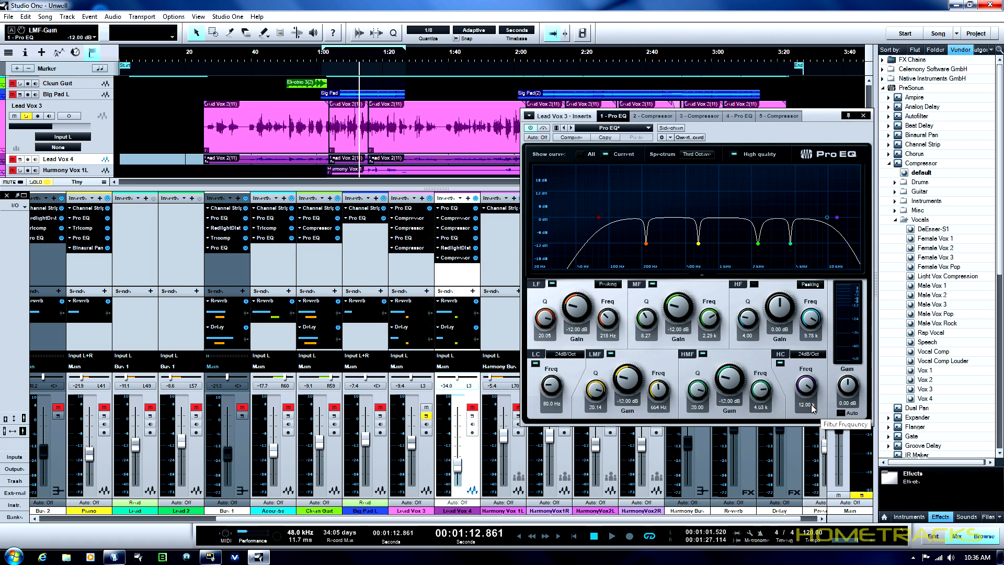
Close the Pro EQ, set the playback position to about 1:01, and open Lead Vox 3's first Compressor with its window moved aside
{"action": "left_click", "coordinate": [865, 116]}
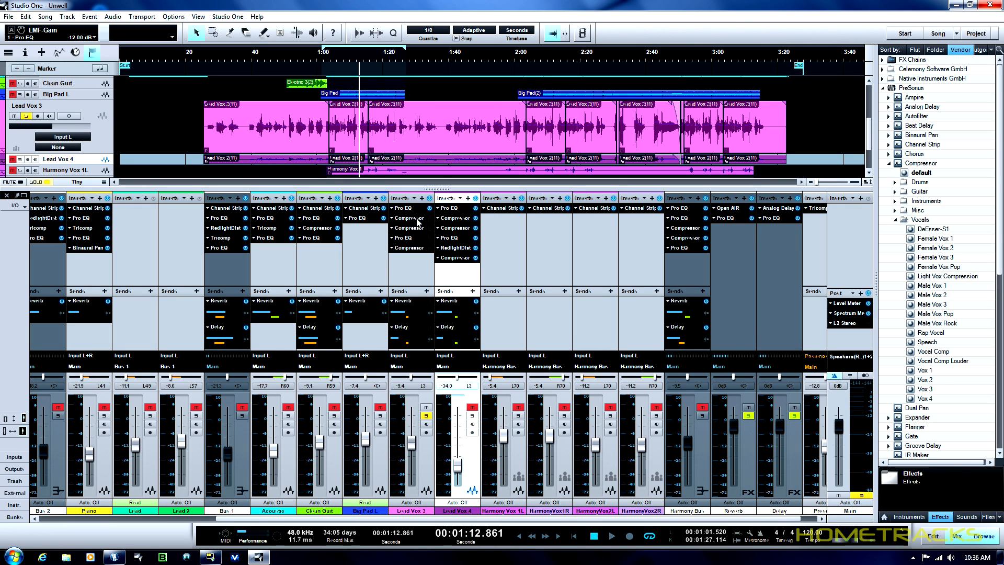
{"action": "left_click", "coordinate": [324, 61]}
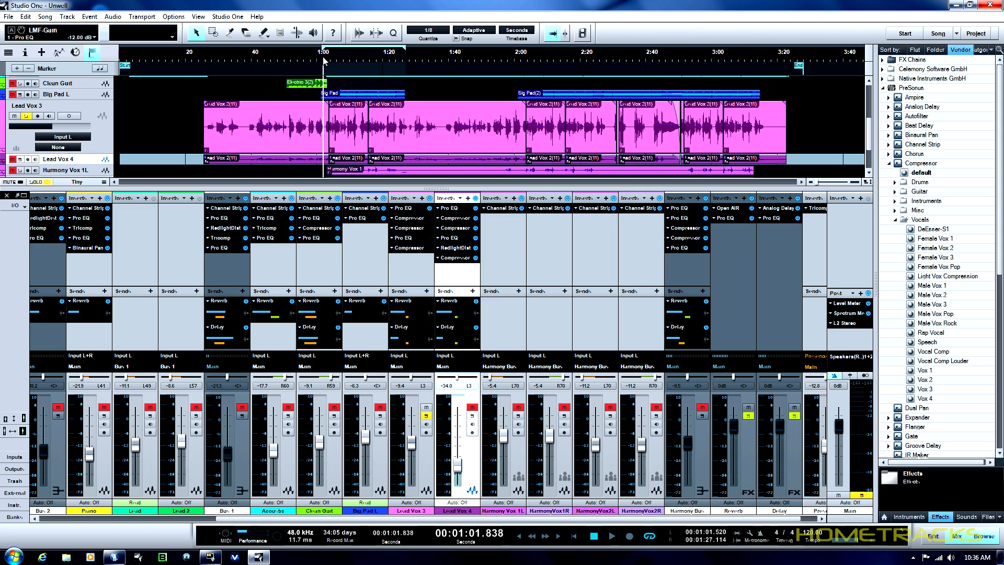
{"action": "left_click", "coordinate": [411, 218]}
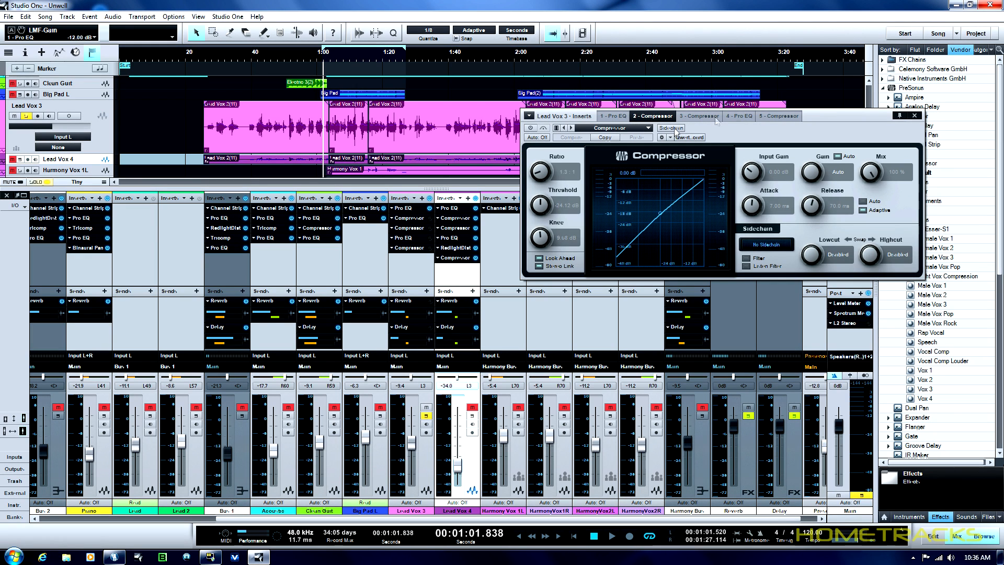
{"action": "left_click_drag", "start_coordinate": [827, 120], "coordinate": [872, 132]}
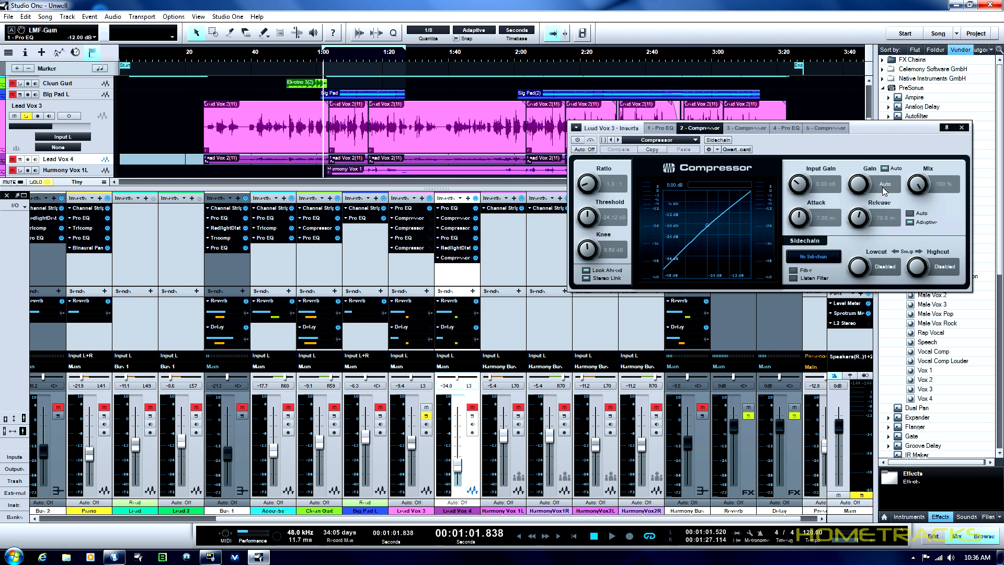
Start playback from about 1:01 and switch Lead Vox 3's first Compressor on and off to compare, leaving it activated
{"action": "left_click", "coordinate": [578, 140]}
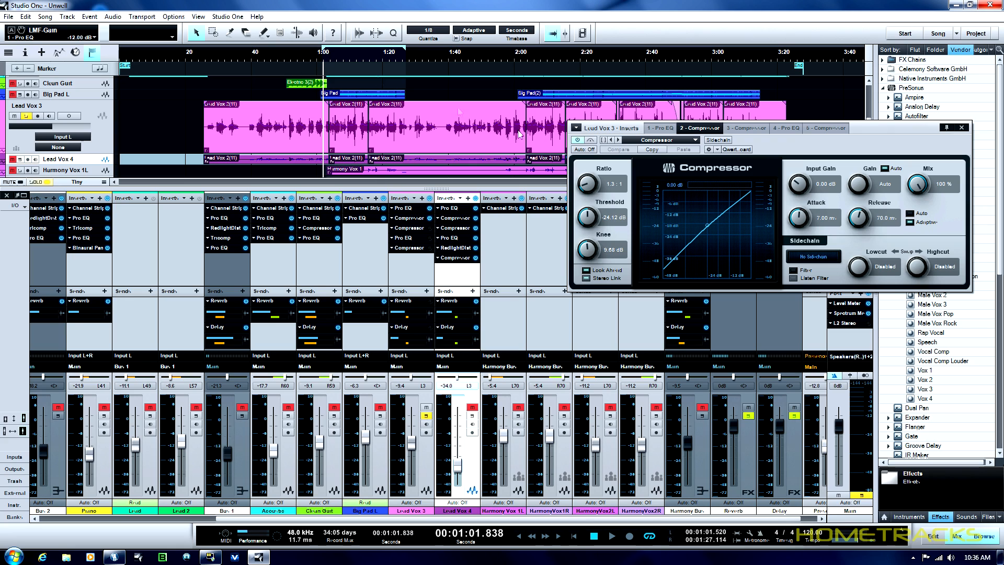
{"action": "left_click", "coordinate": [577, 139]}
{"action": "double_click", "coordinate": [326, 56]}
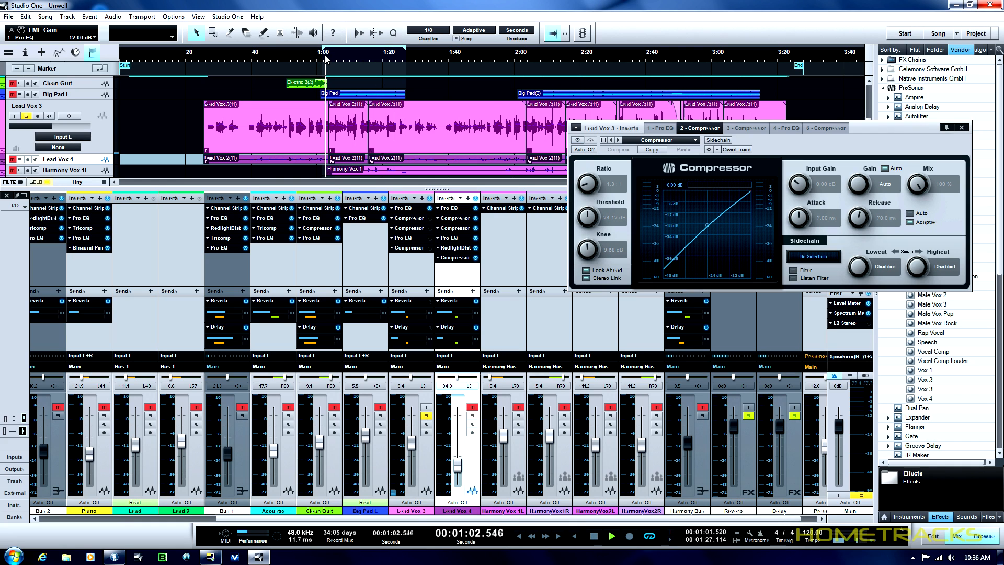
{"action": "left_click", "coordinate": [578, 140]}
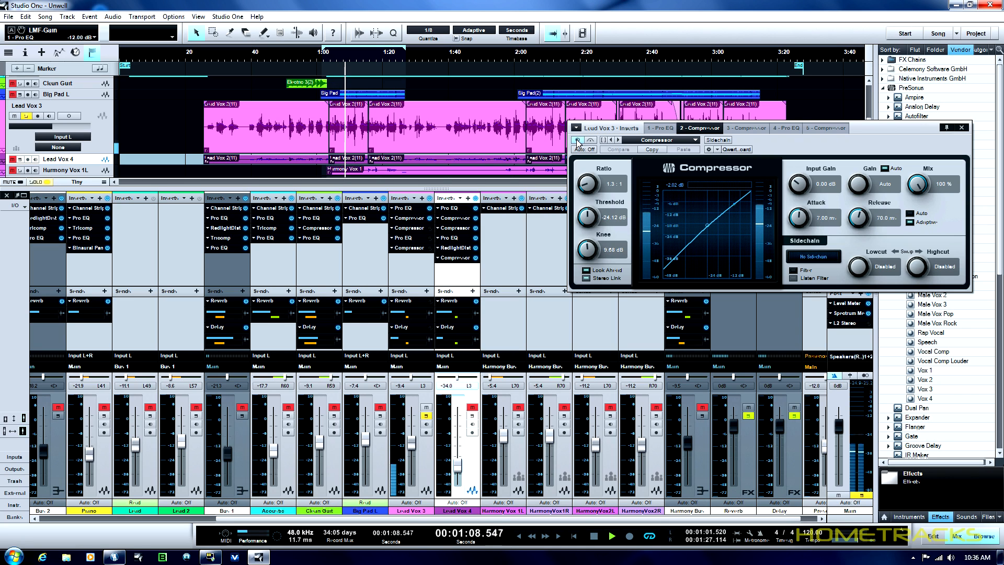
{"action": "left_click", "coordinate": [577, 140]}
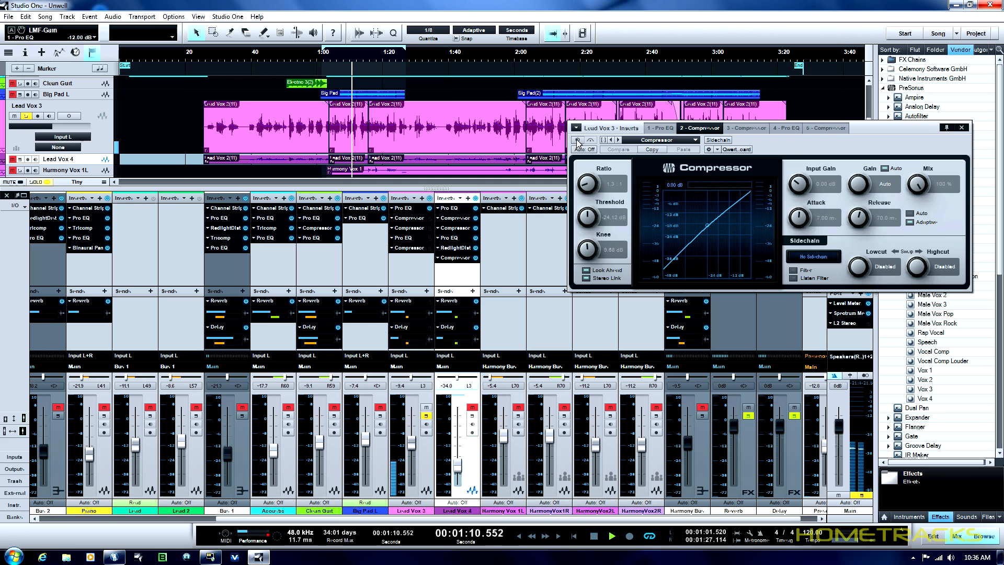
{"action": "left_click", "coordinate": [578, 139]}
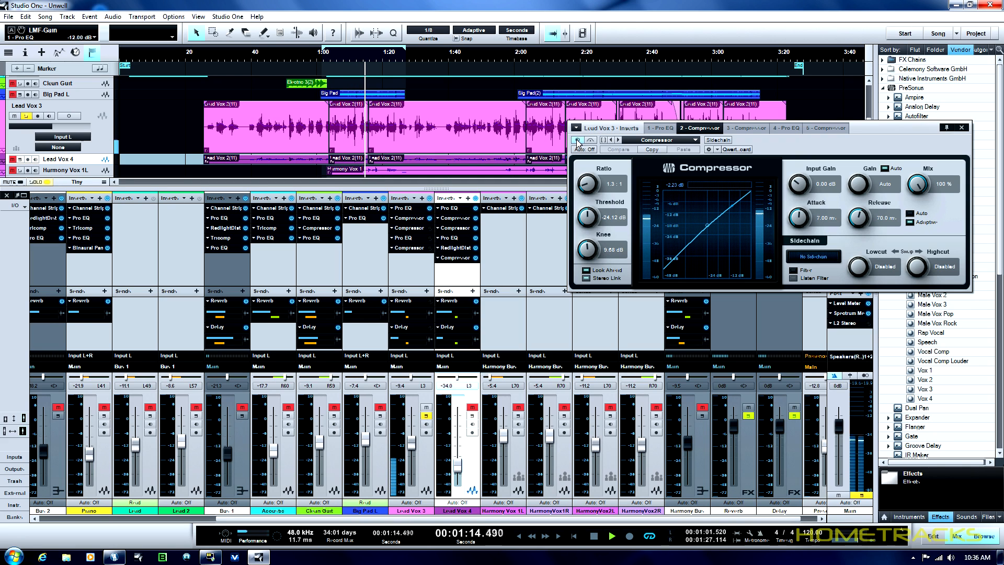
Toggle the first Compressor's bypass on and off twice to compare the vocal, leave bypass off, and stop playback
{"action": "left_click", "coordinate": [591, 140]}
{"action": "left_click", "coordinate": [592, 140]}
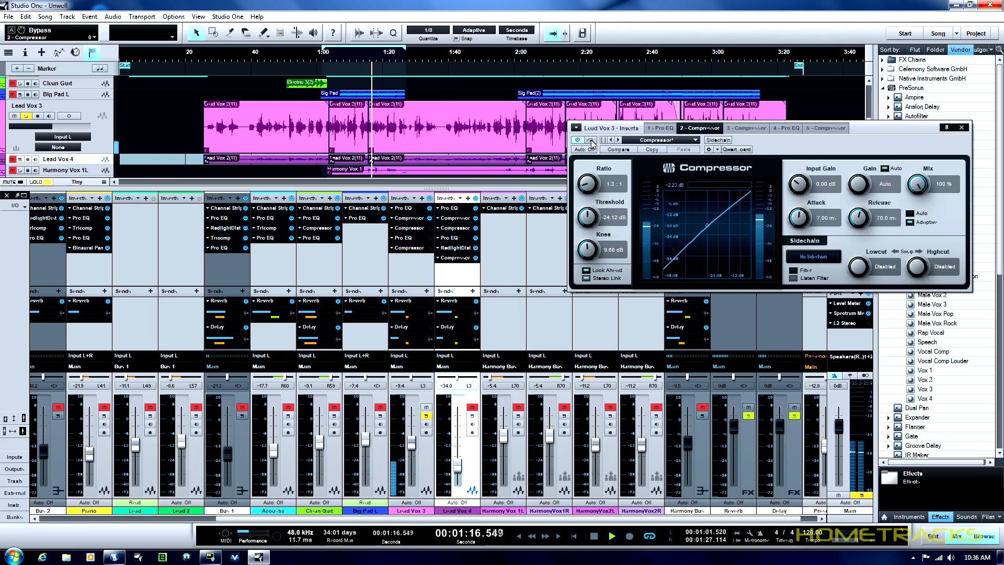
{"action": "left_click", "coordinate": [592, 141]}
{"action": "left_click", "coordinate": [591, 141]}
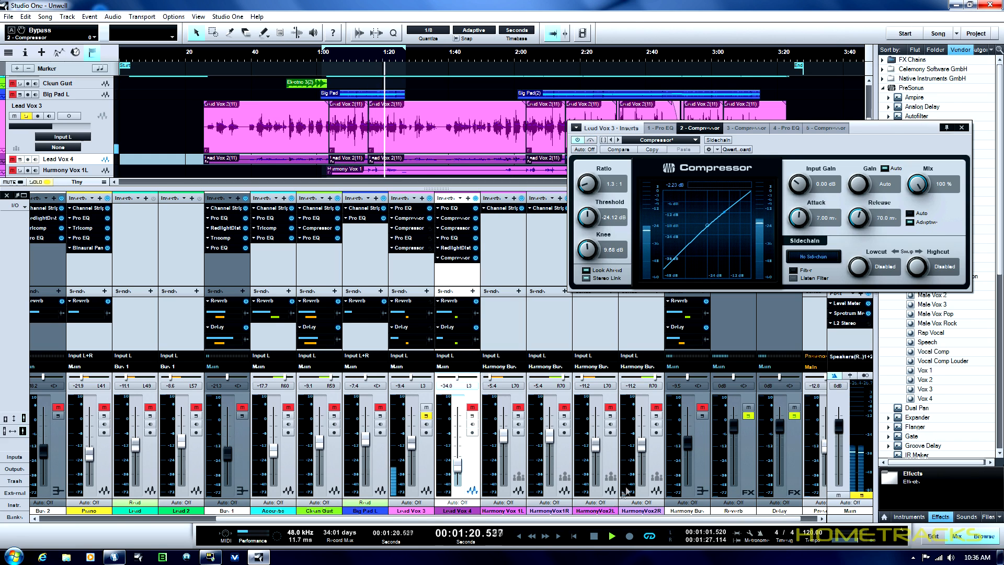
{"action": "left_click", "coordinate": [595, 535]}
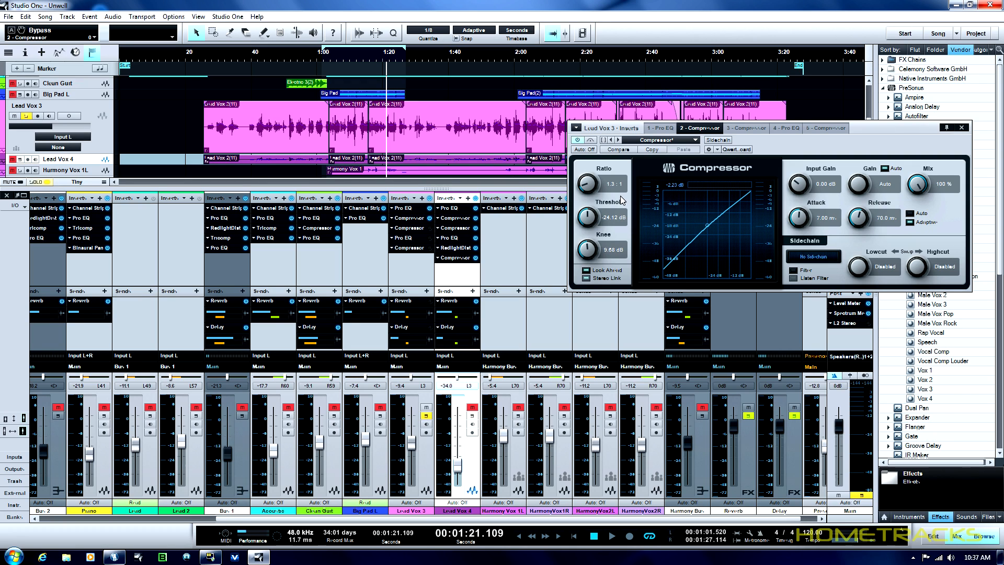
Replace the open plug-in window with Lead Vox 3's second Compressor, resume playback, and activate that Compressor
{"action": "left_click", "coordinate": [963, 129]}
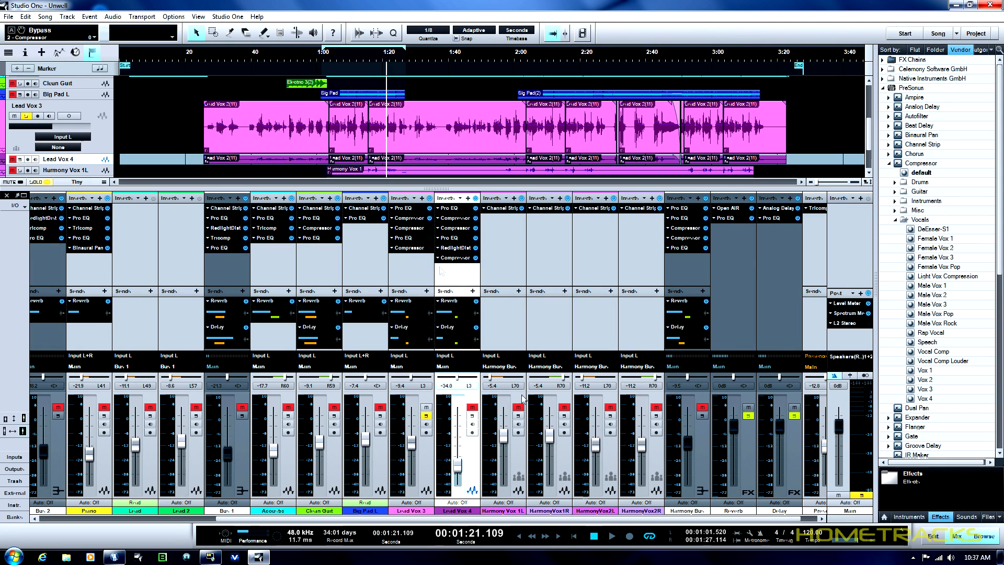
{"action": "left_click", "coordinate": [411, 228]}
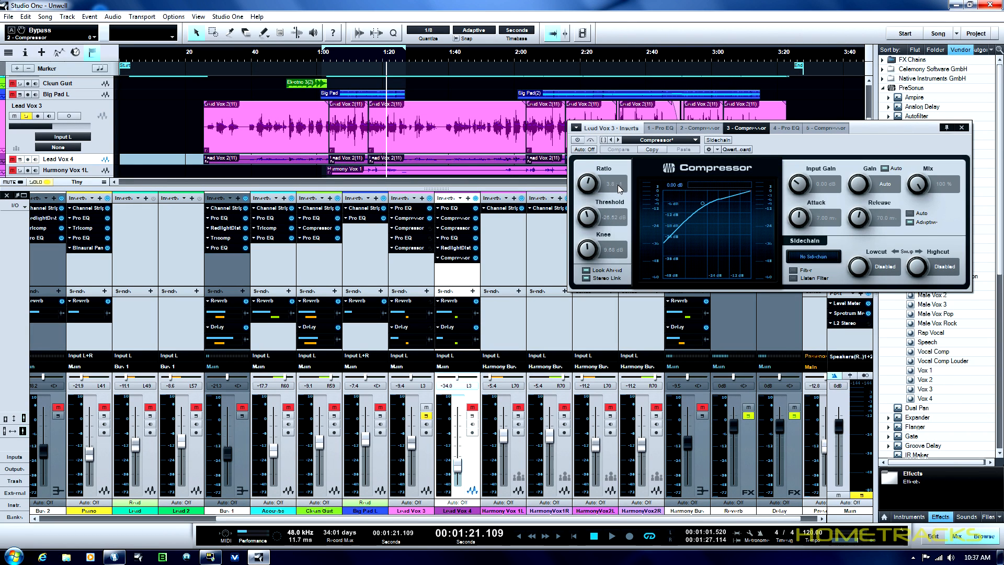
{"action": "left_click", "coordinate": [611, 536]}
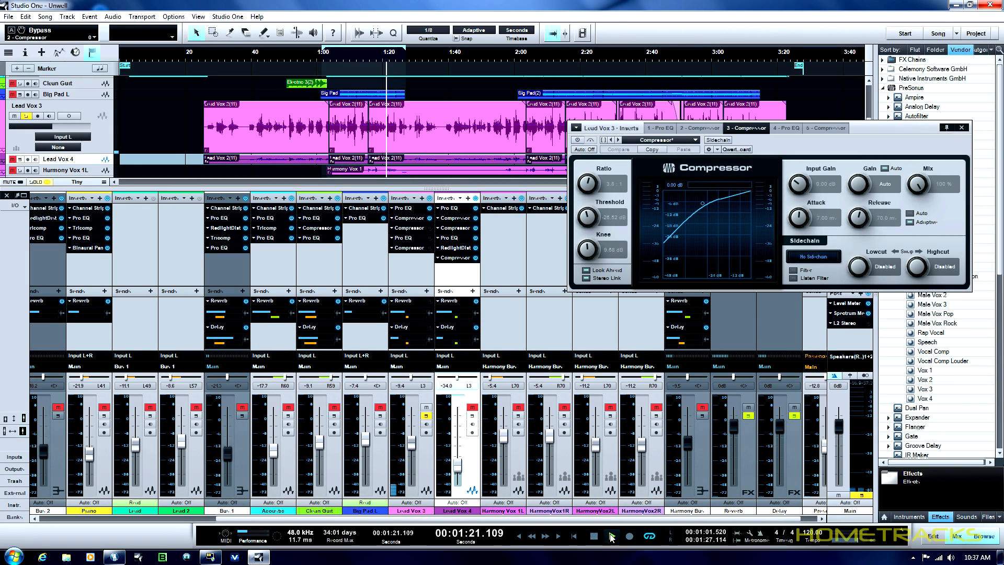
{"action": "left_click", "coordinate": [579, 141]}
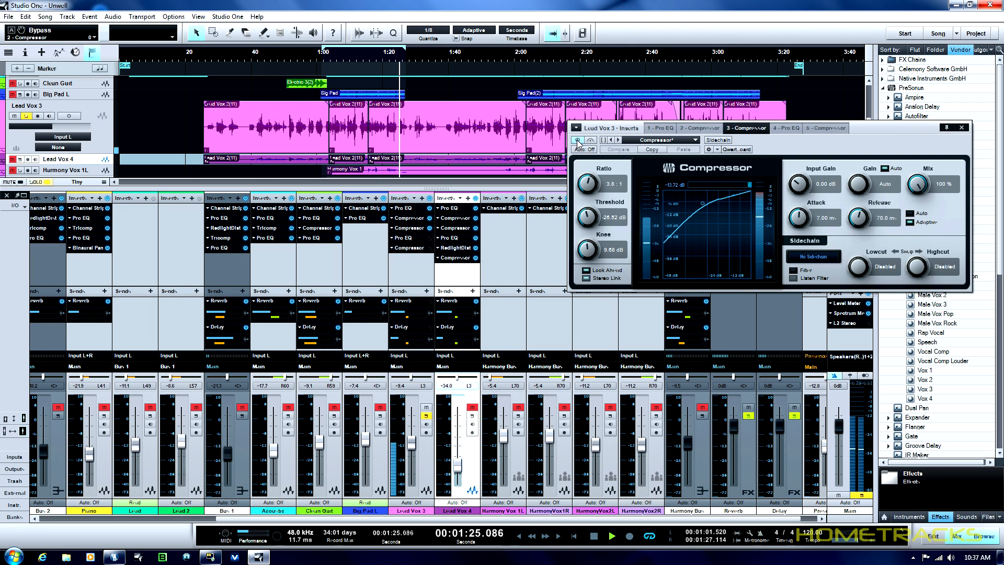
Compare the vocal with the second Compressor bypassed and engaged three times, leave it engaged, and stop playback
{"action": "left_click", "coordinate": [590, 141]}
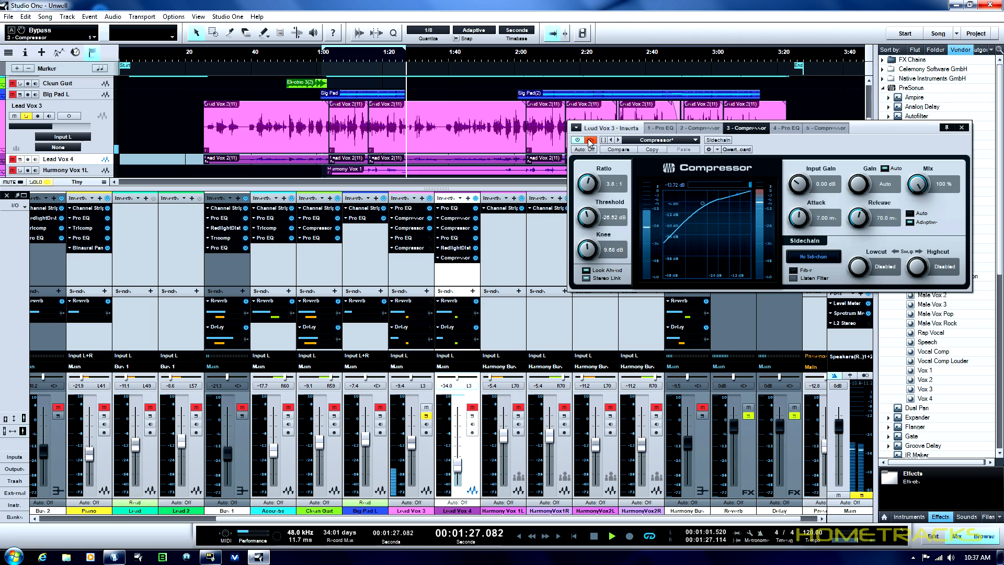
{"action": "left_click", "coordinate": [589, 142]}
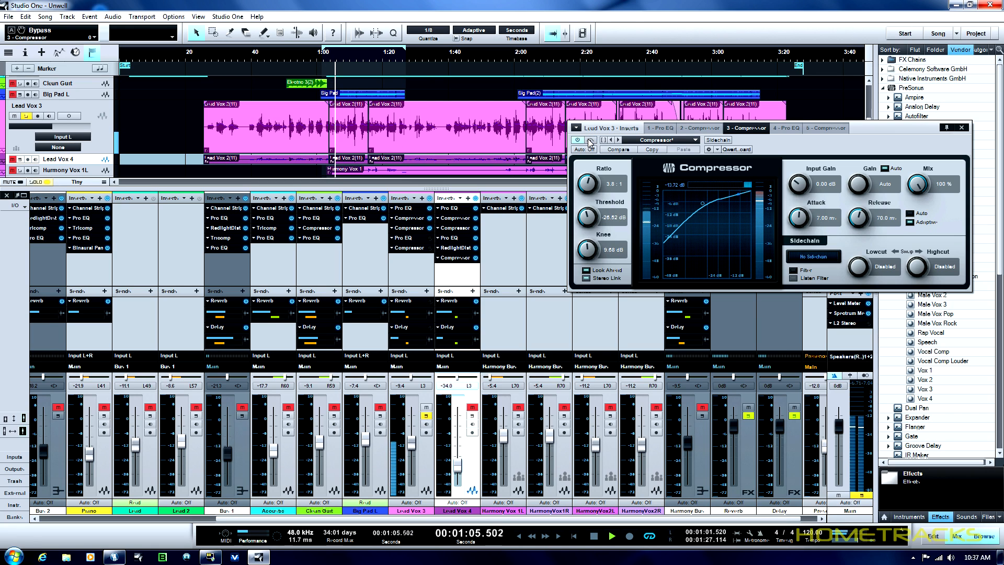
{"action": "left_click", "coordinate": [590, 141]}
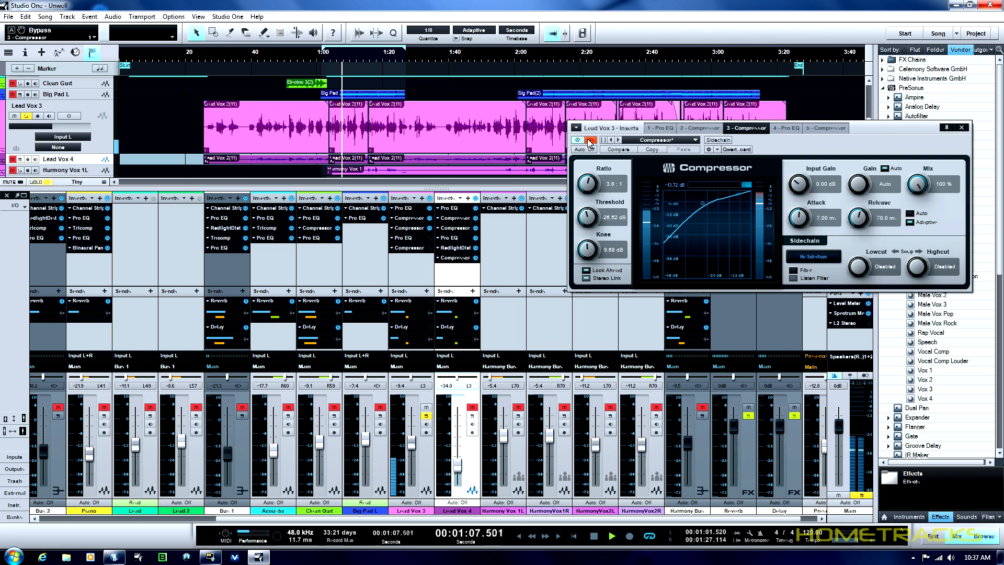
{"action": "left_click", "coordinate": [589, 141]}
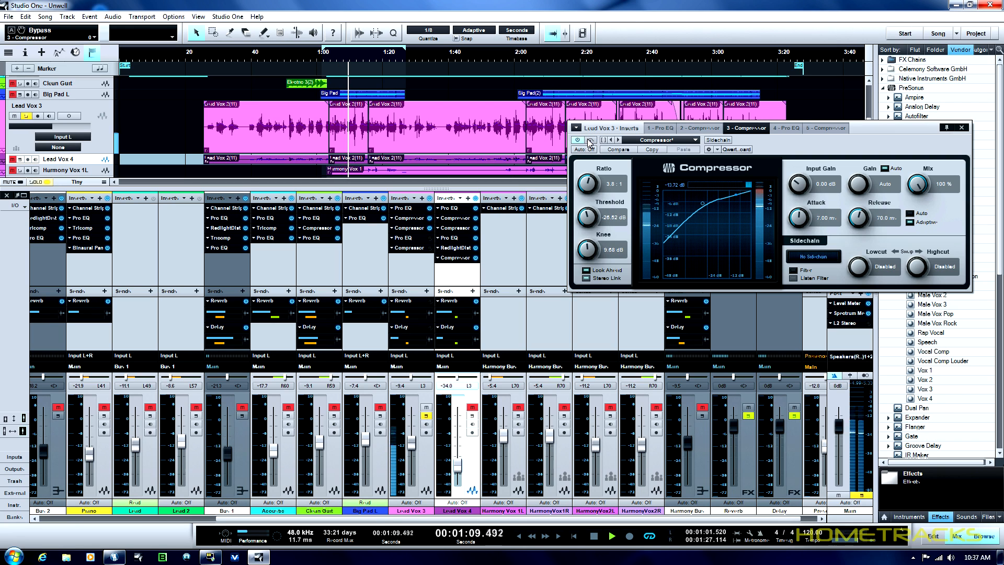
{"action": "left_click", "coordinate": [590, 141]}
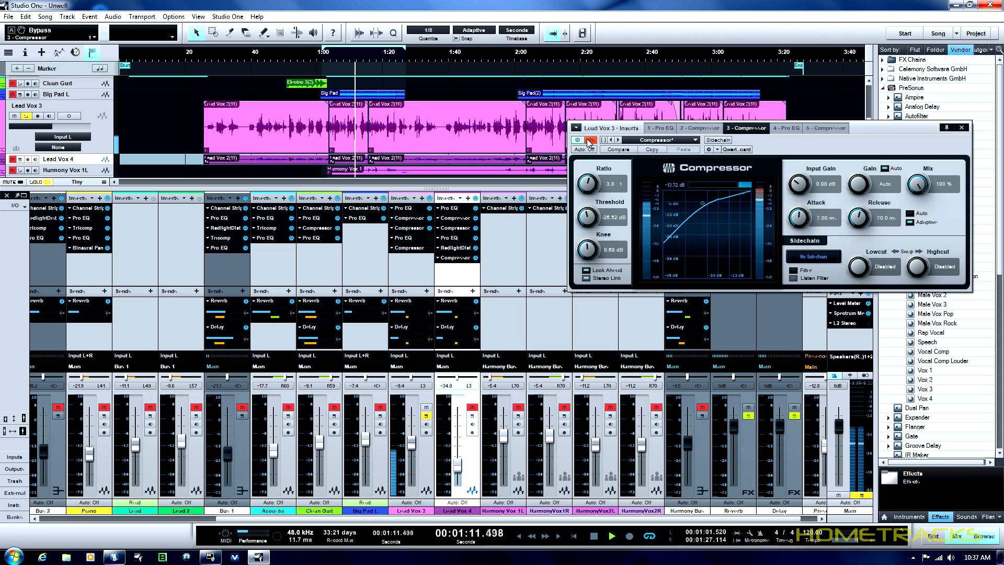
{"action": "left_click", "coordinate": [589, 142]}
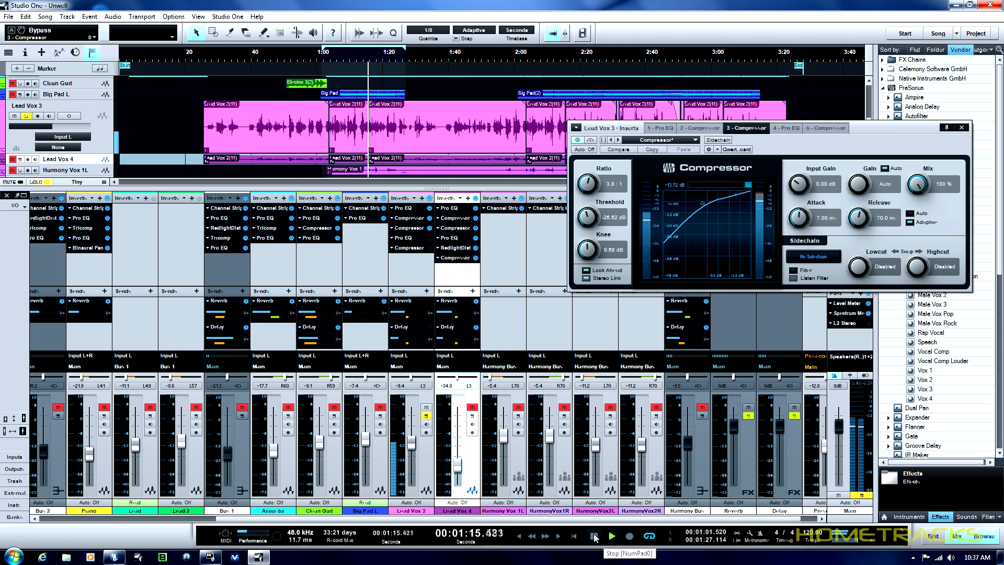
{"action": "left_click", "coordinate": [595, 537]}
Close the Compressor, open Lead Vox 3's second Pro EQ, and activate it with bypass on
{"action": "left_click", "coordinate": [961, 127]}
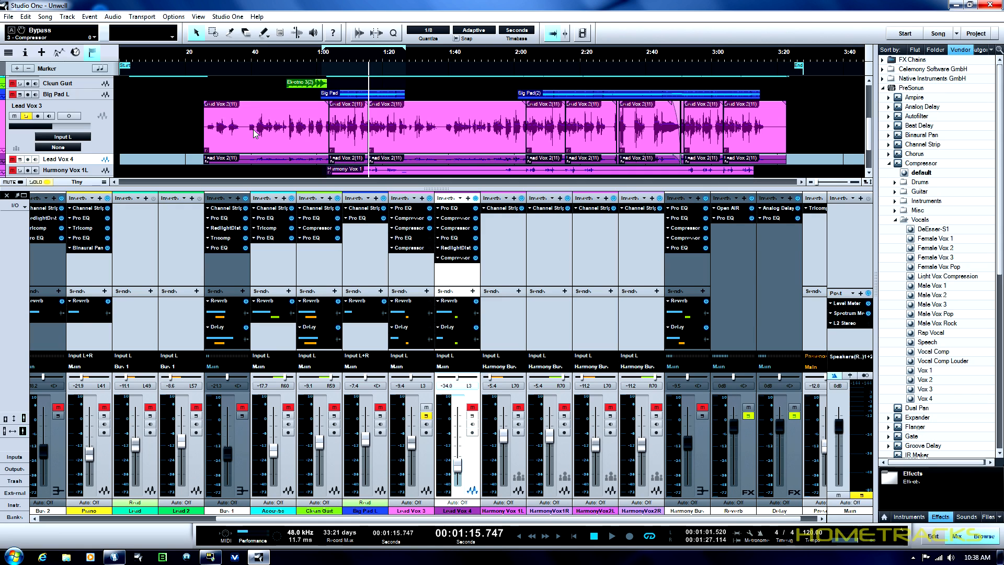
{"action": "left_click", "coordinate": [409, 238]}
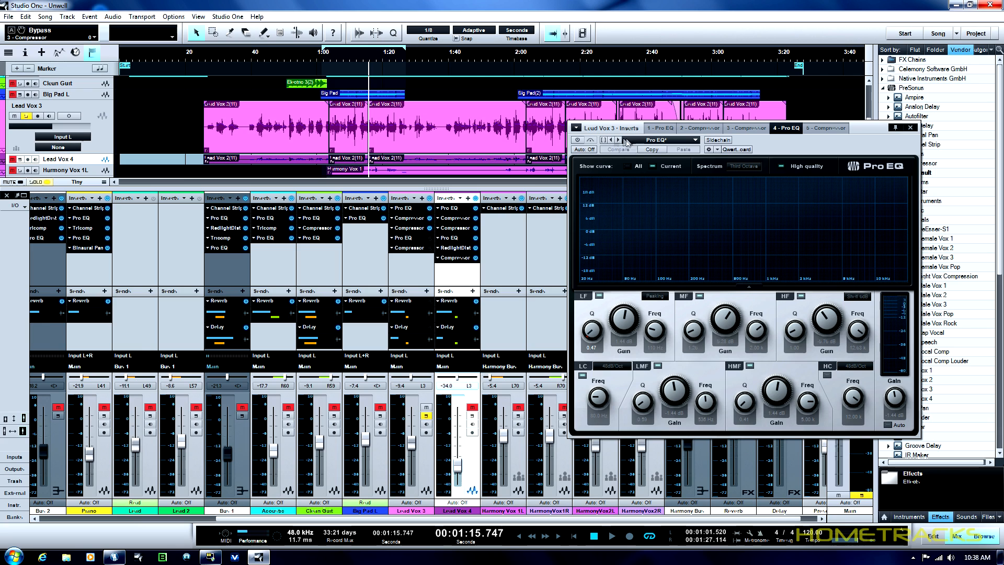
{"action": "left_click", "coordinate": [579, 140]}
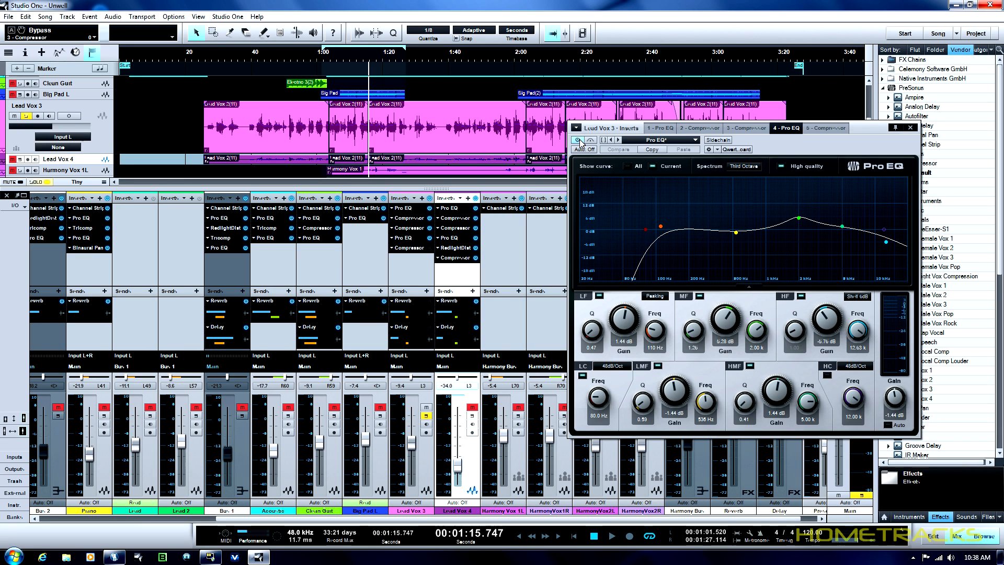
{"action": "left_click", "coordinate": [580, 140]}
{"action": "left_click", "coordinate": [580, 140]}
{"action": "left_click", "coordinate": [591, 140]}
Play from about 1:01, toggle the second Pro EQ's bypass to compare the vocal, leave it engaged, and stop playback
{"action": "left_click", "coordinate": [325, 60]}
{"action": "key", "text": "space"}
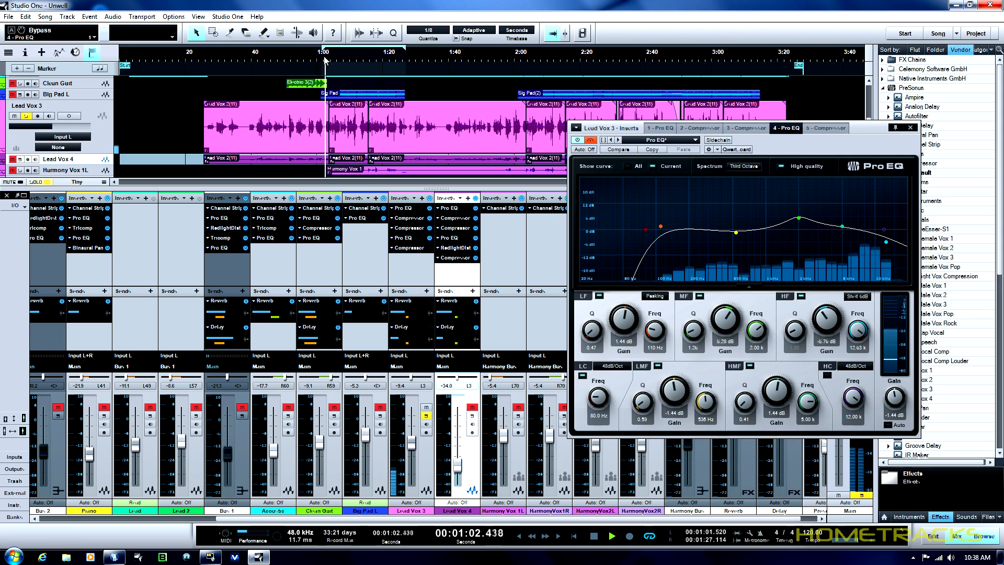
{"action": "left_click", "coordinate": [591, 141]}
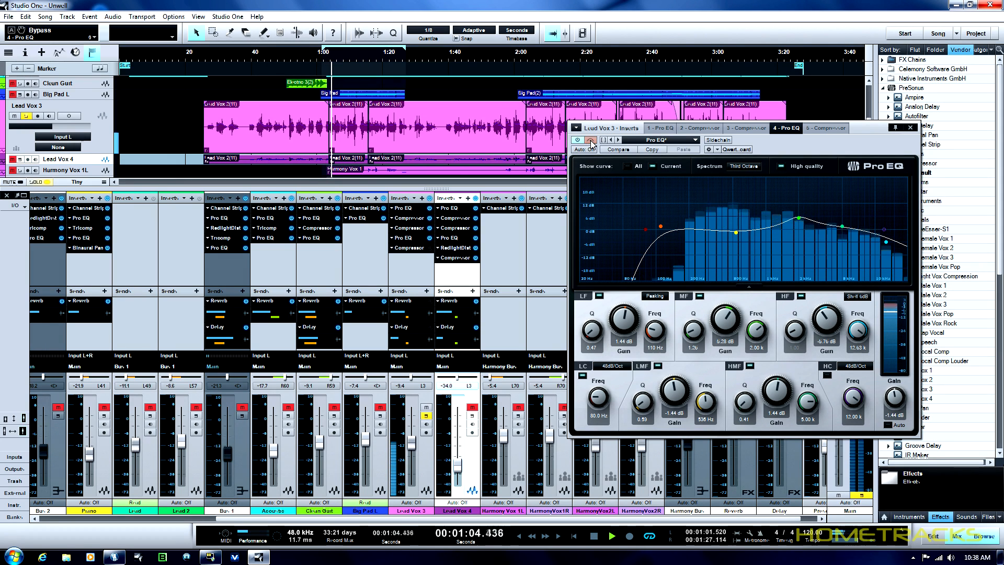
{"action": "left_click", "coordinate": [591, 141]}
{"action": "left_click", "coordinate": [591, 141]}
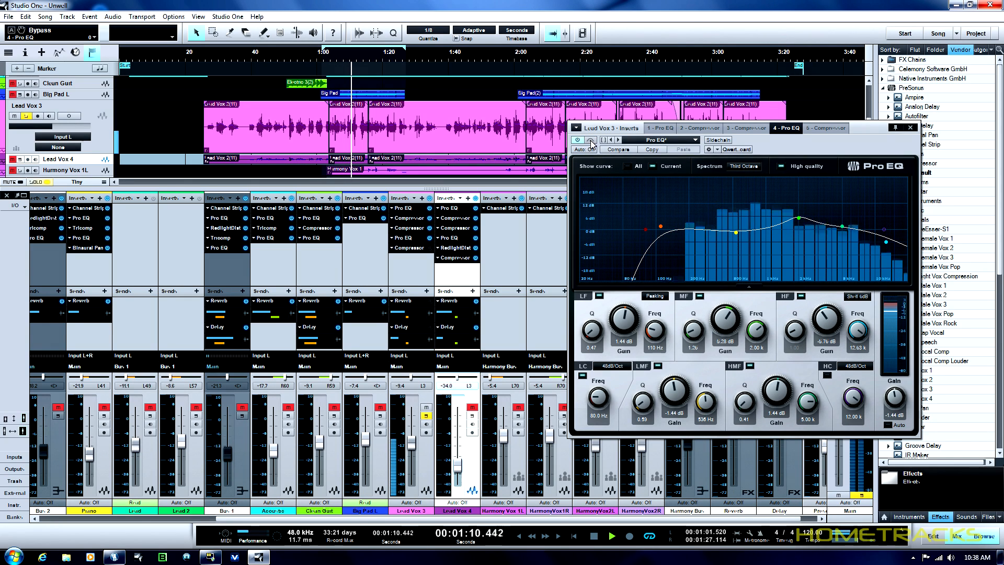
{"action": "left_click", "coordinate": [595, 537]}
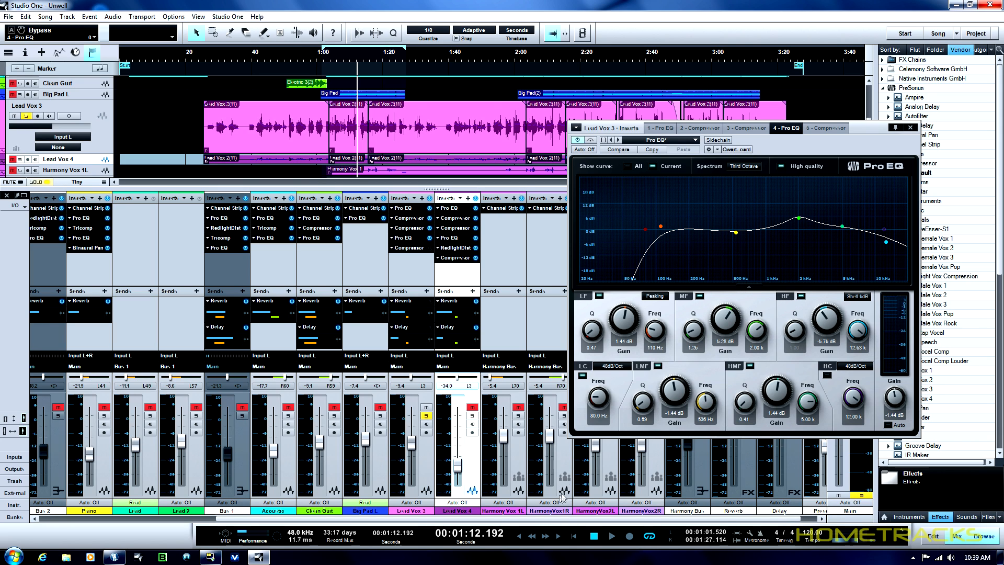
Resume playback, compare the second Pro EQ bypassed and engaged once more, leave bypass off, and stop playback
{"action": "left_click", "coordinate": [611, 538]}
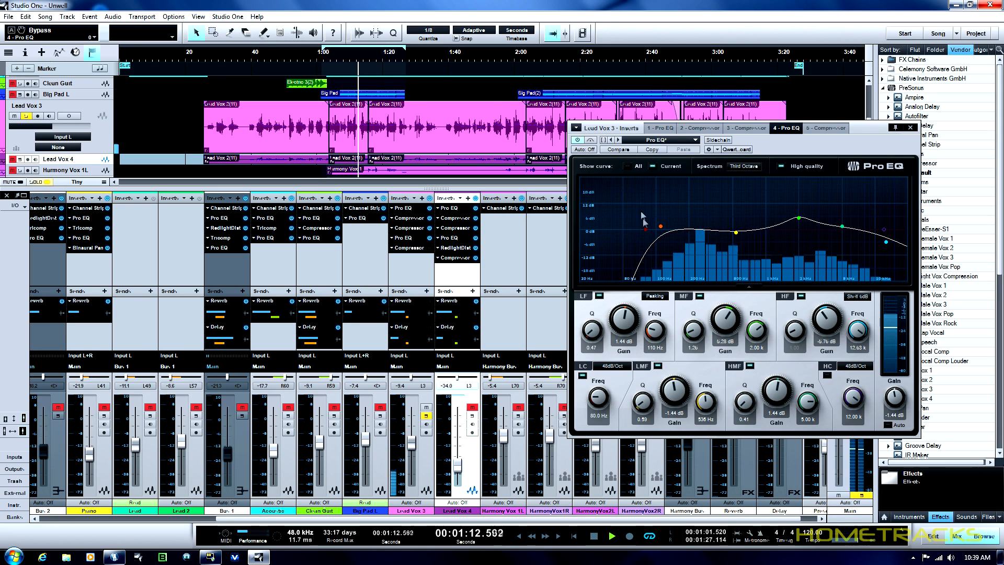
{"action": "left_click", "coordinate": [591, 141]}
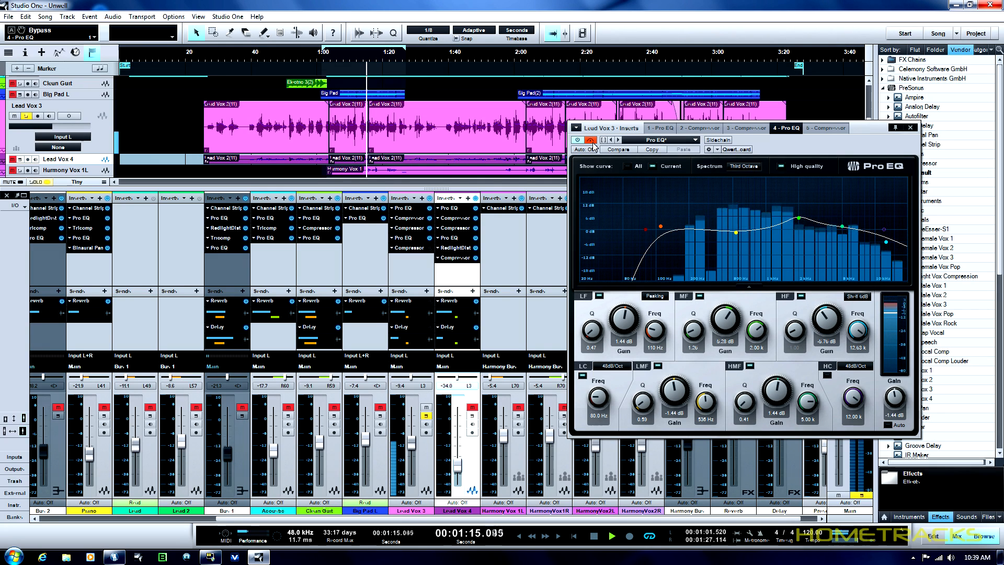
{"action": "left_click", "coordinate": [591, 140]}
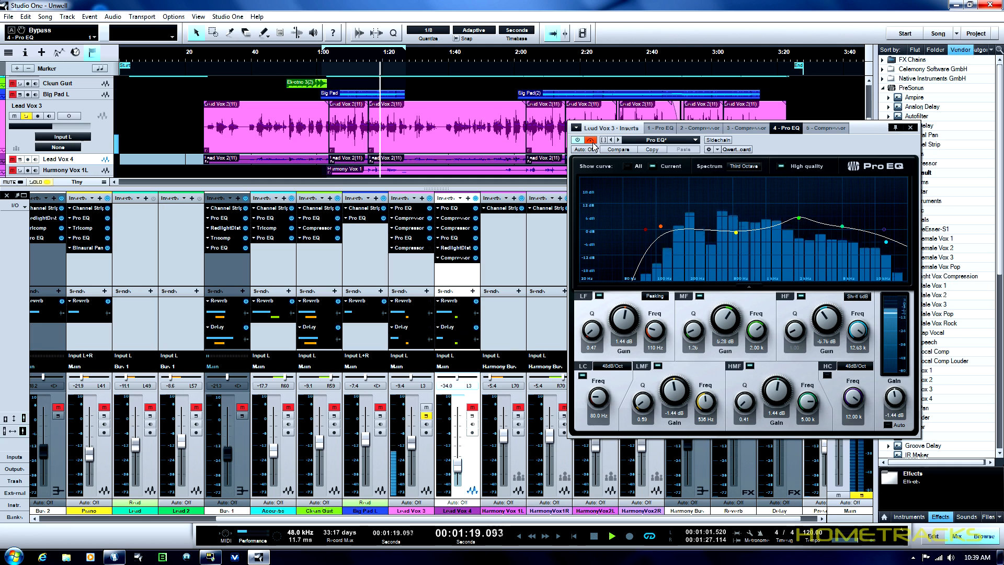
{"action": "left_click", "coordinate": [591, 140]}
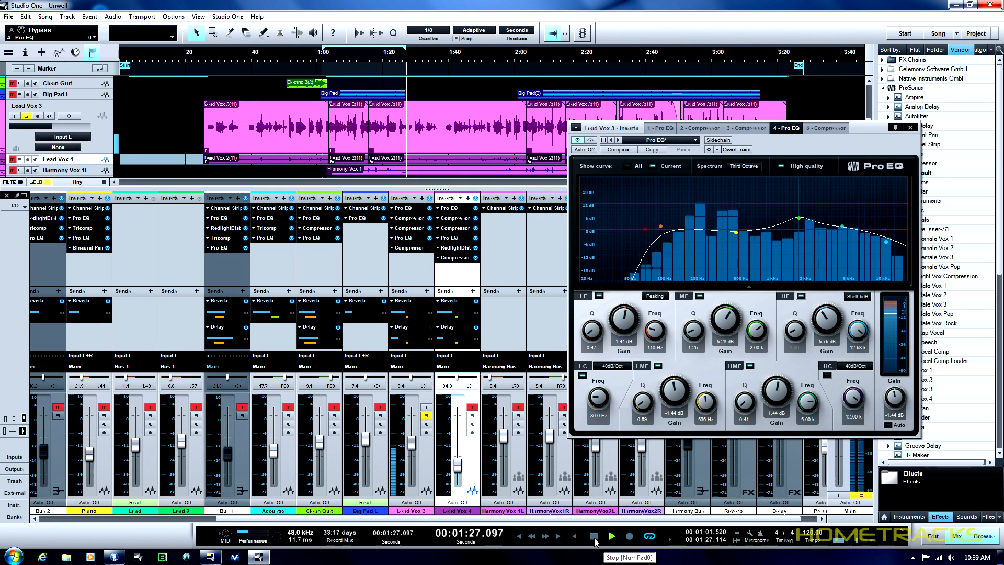
{"action": "left_click", "coordinate": [595, 538]}
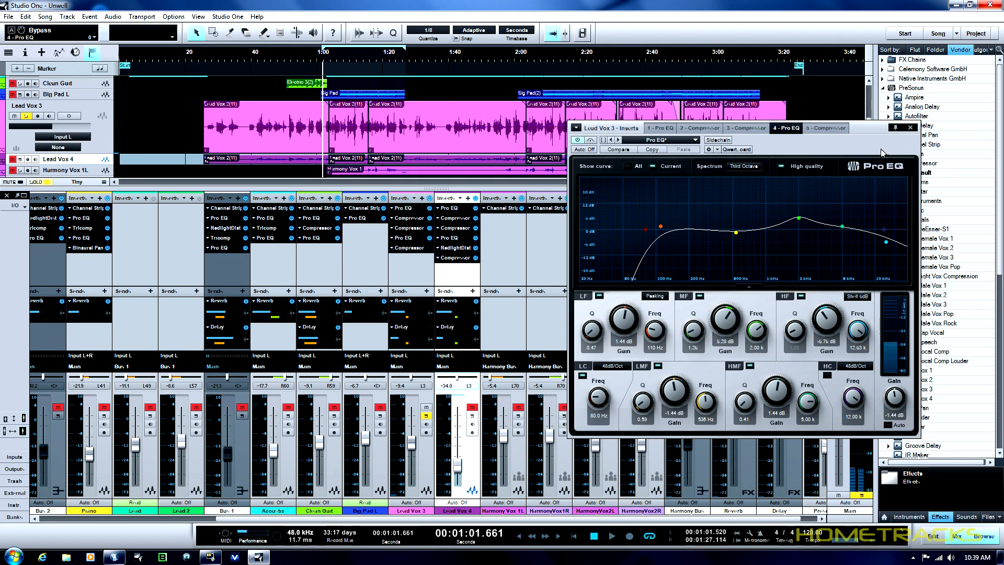
Close the Pro EQ and open Lead Vox 3's last Compressor, the DeEsser-S1, moving its window clear of the timeline ruler
{"action": "left_click", "coordinate": [911, 128]}
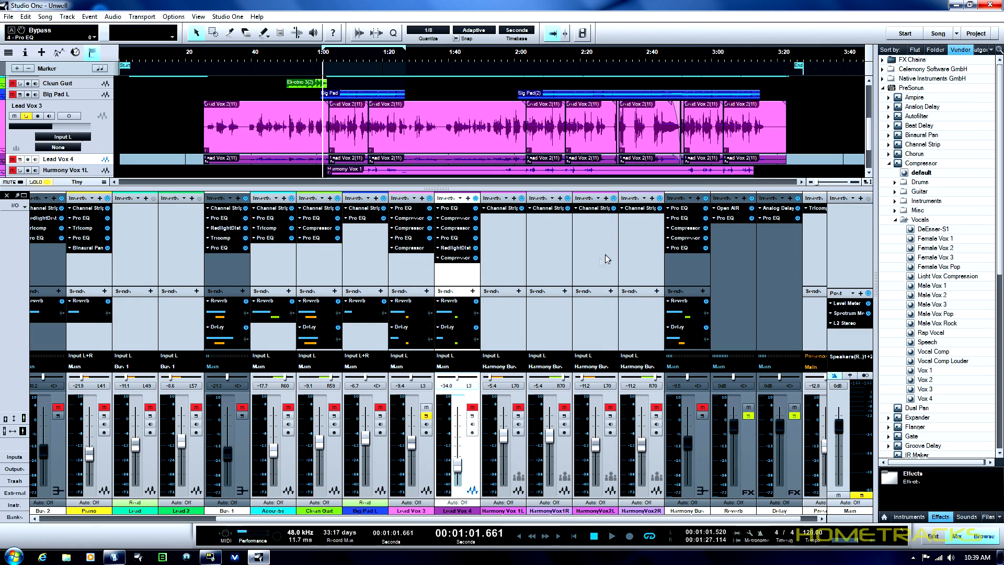
{"action": "left_click", "coordinate": [408, 250]}
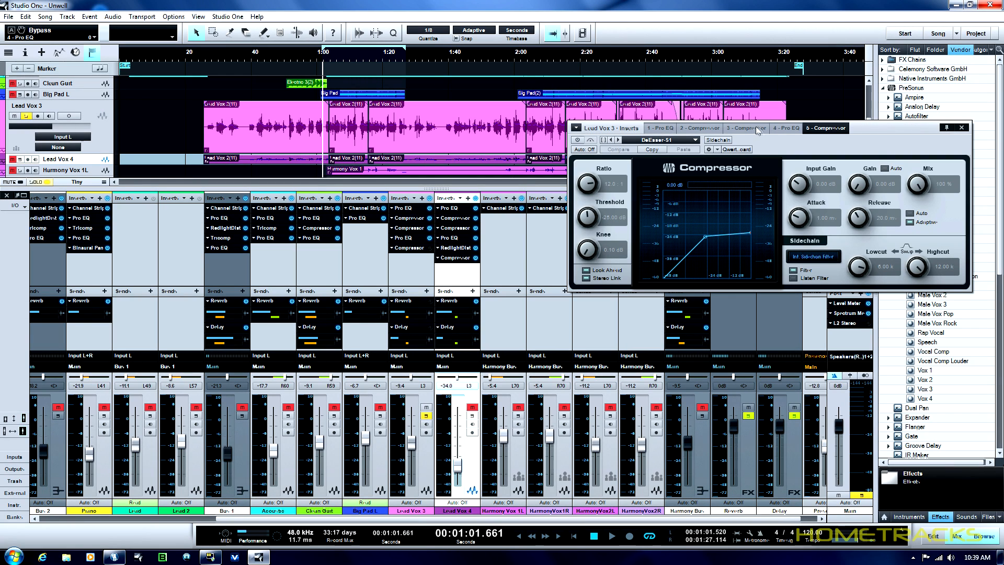
{"action": "left_click_drag", "start_coordinate": [860, 149], "coordinate": [864, 175]}
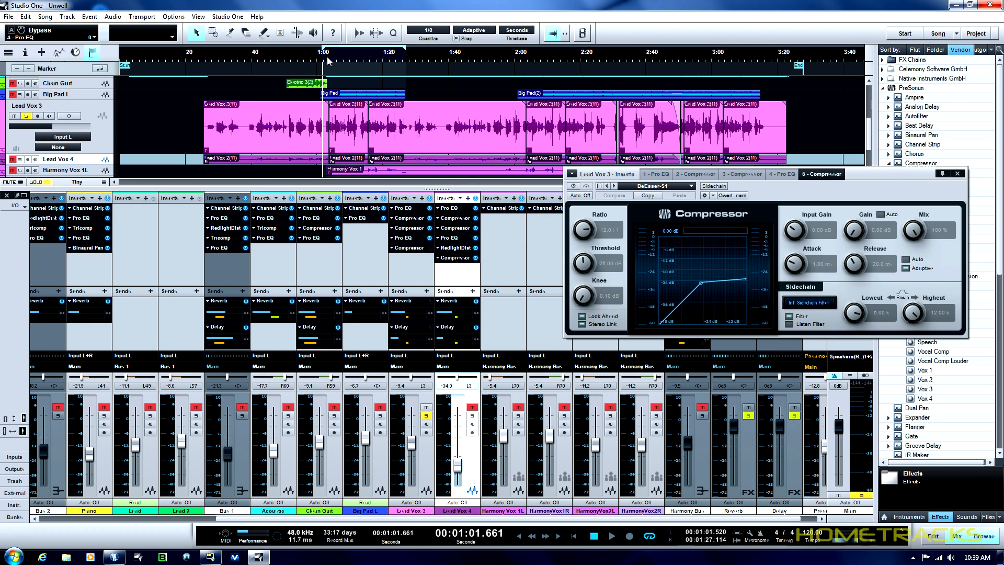
Activate the DeEsser-S1 Compressor, compare the vocal with it bypassed and engaged during playback, and close it with bypass off
{"action": "left_click", "coordinate": [573, 187]}
{"action": "key", "text": "space"}
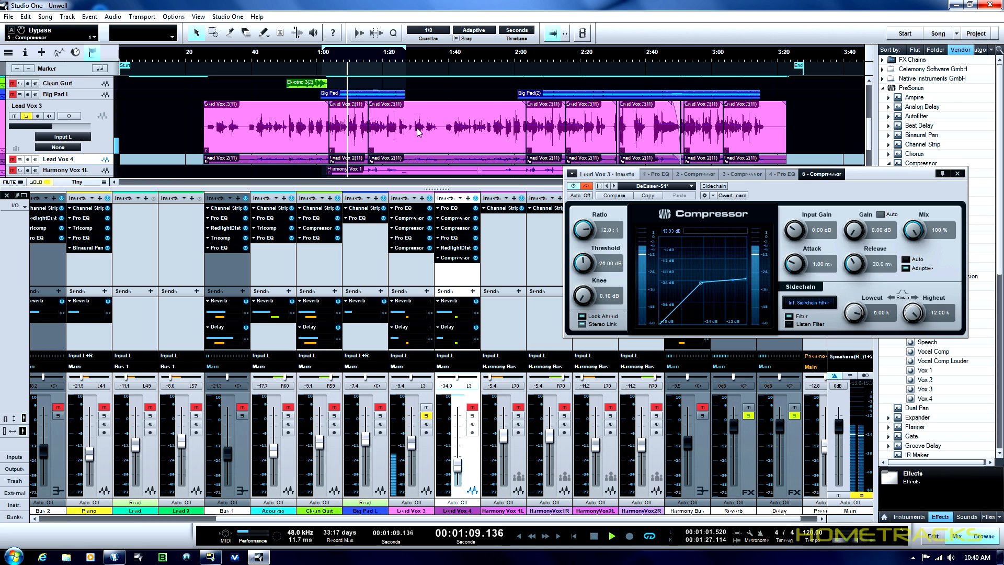
{"action": "left_click", "coordinate": [586, 187]}
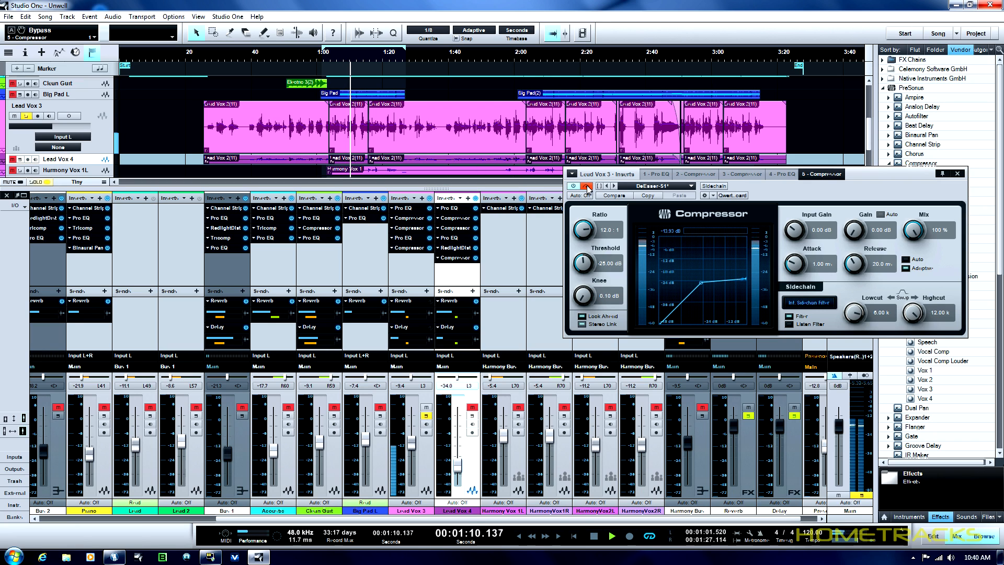
{"action": "left_click", "coordinate": [587, 186]}
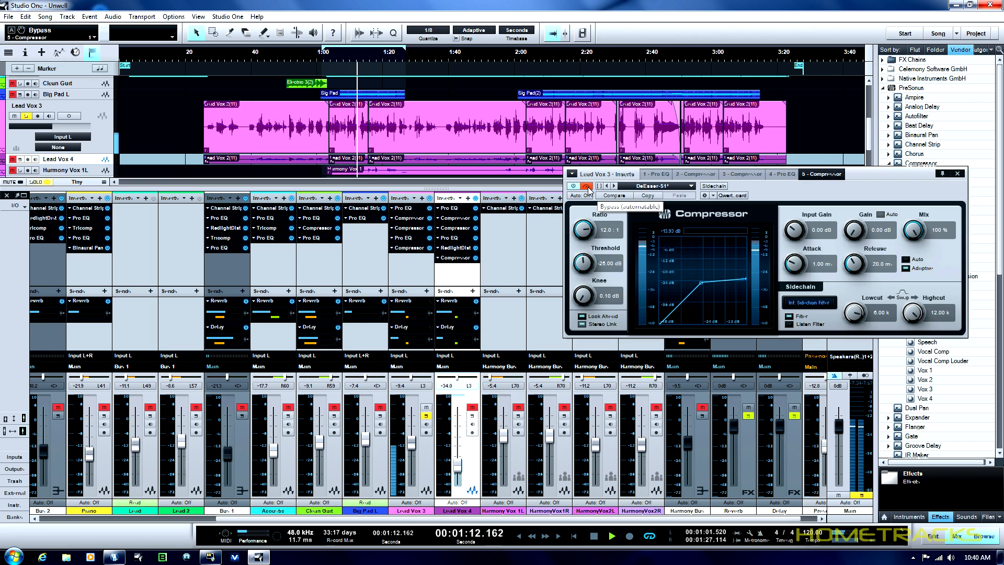
{"action": "left_click", "coordinate": [356, 62]}
{"action": "left_click", "coordinate": [346, 61]}
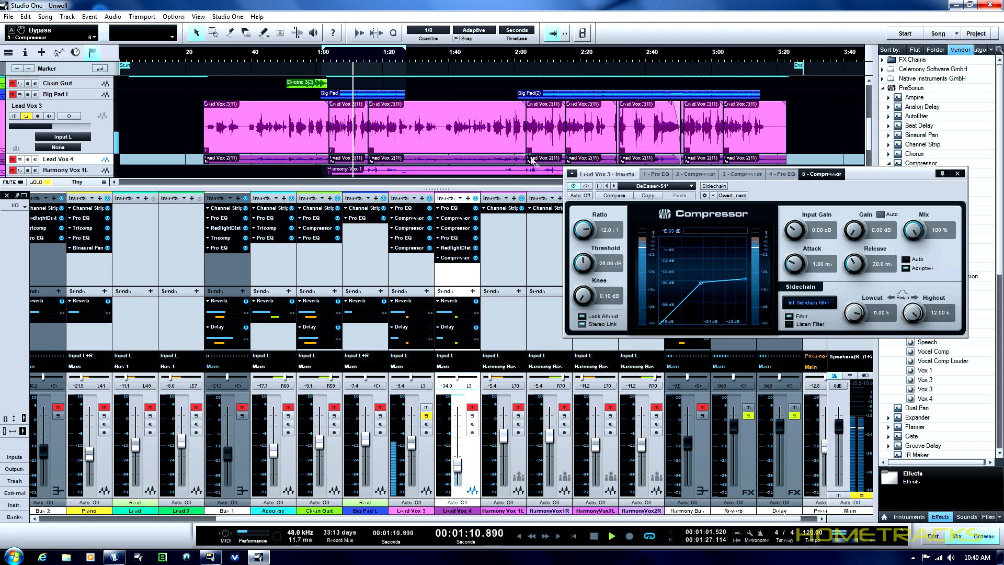
{"action": "left_click", "coordinate": [593, 536]}
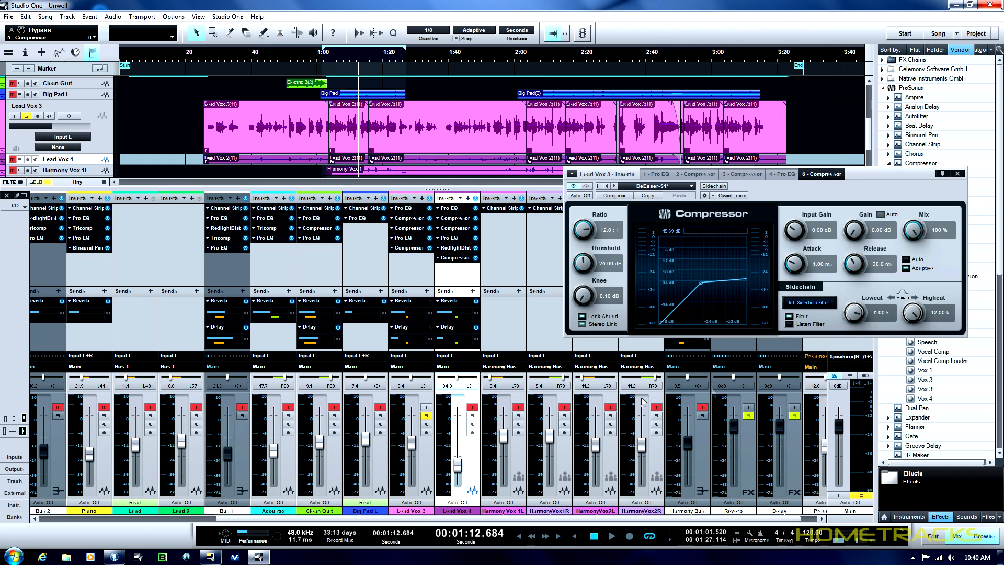
{"action": "left_click", "coordinate": [958, 174]}
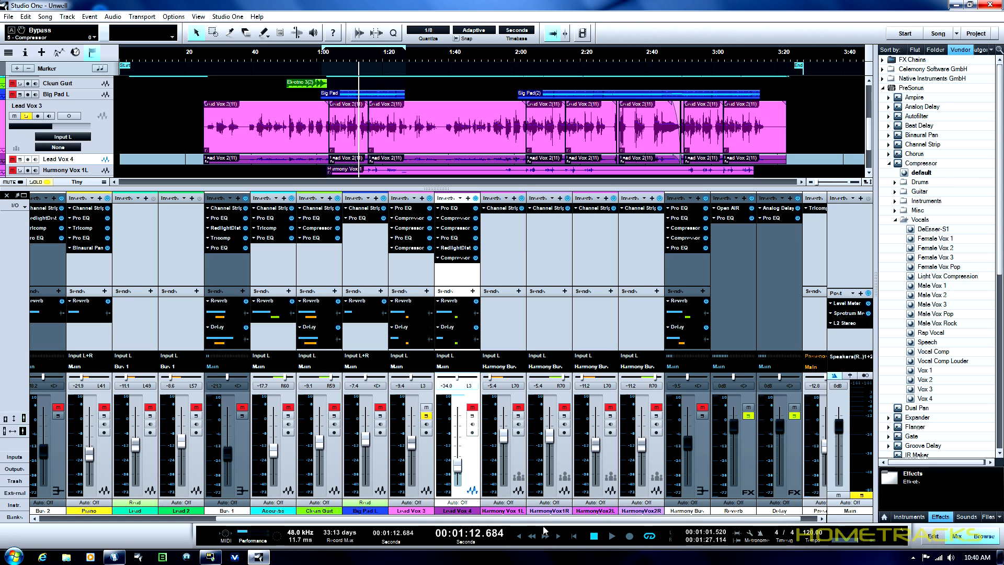
Add Voxengo Stereo Touch as Lead Vox 3's last insert and load its Vocal Space preset
{"action": "left_click_drag", "start_coordinate": [543, 519], "coordinate": [577, 521]}
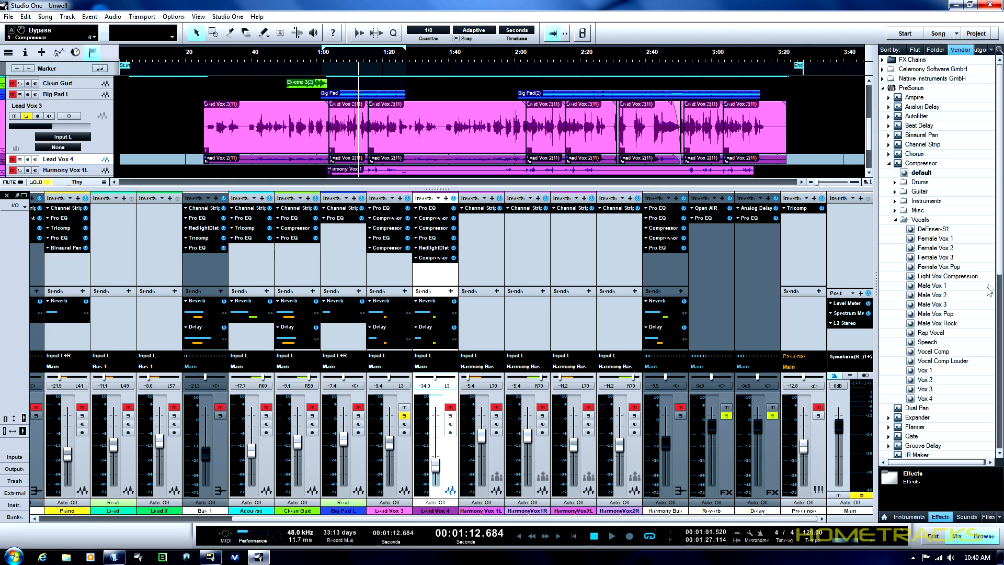
{"action": "scroll", "coordinate": [1001, 271], "scroll_direction": "down", "scroll_amount": 10}
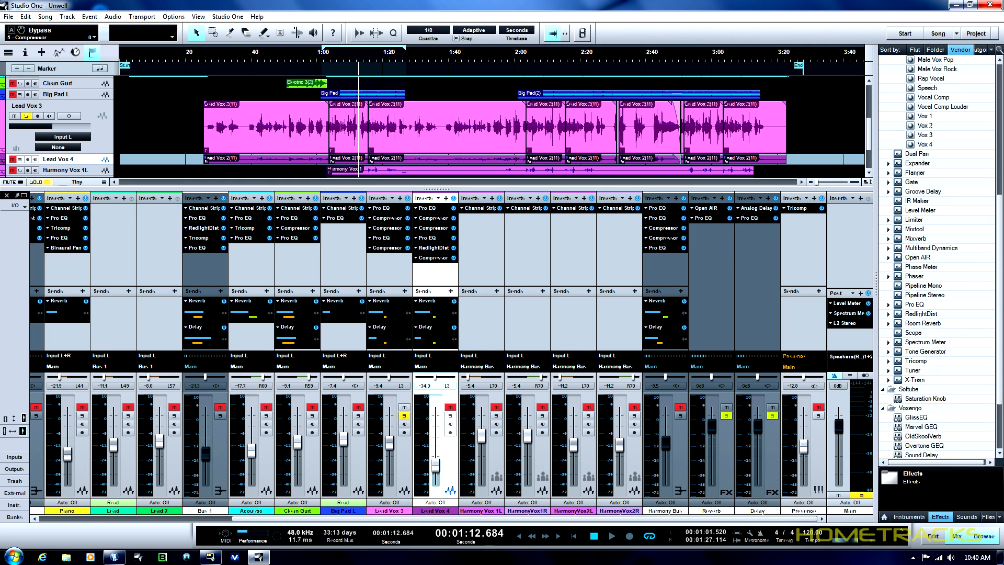
{"action": "scroll", "coordinate": [940, 389], "scroll_direction": "down", "scroll_amount": 3}
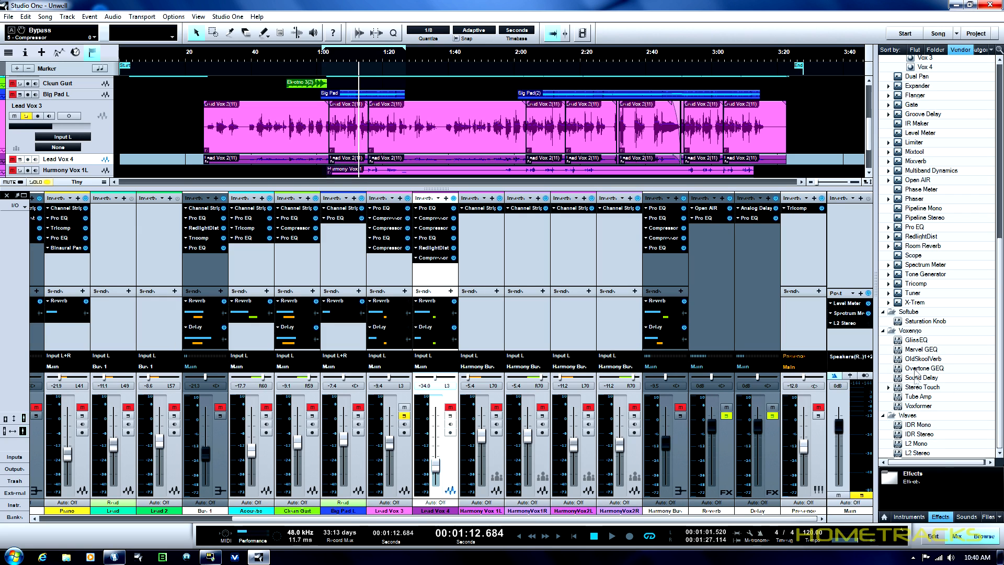
{"action": "left_click_drag", "start_coordinate": [916, 390], "coordinate": [392, 259]}
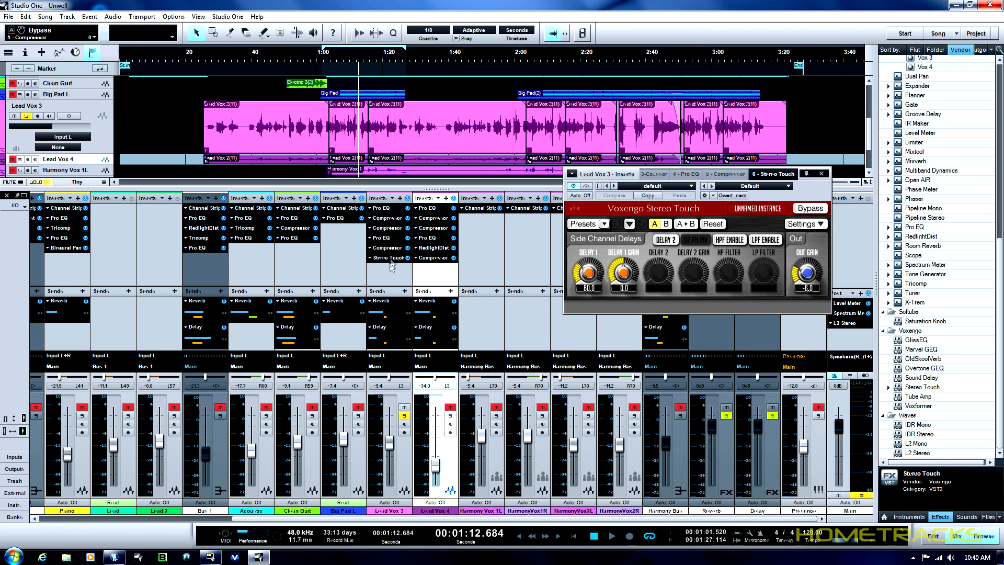
{"action": "left_click", "coordinate": [605, 225]}
{"action": "mouse_move", "coordinate": [625, 236]}
{"action": "left_click", "coordinate": [676, 246]}
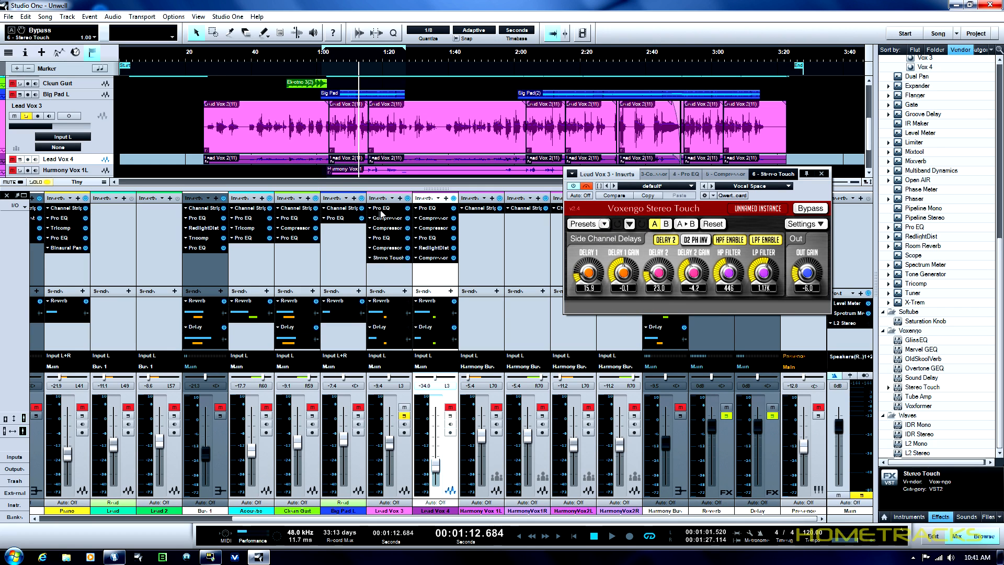
Play from about 1:01, toggle Stereo Touch's bypass to compare the vocal with and without it, and stop playback
{"action": "left_click", "coordinate": [328, 56]}
{"action": "key", "text": "space"}
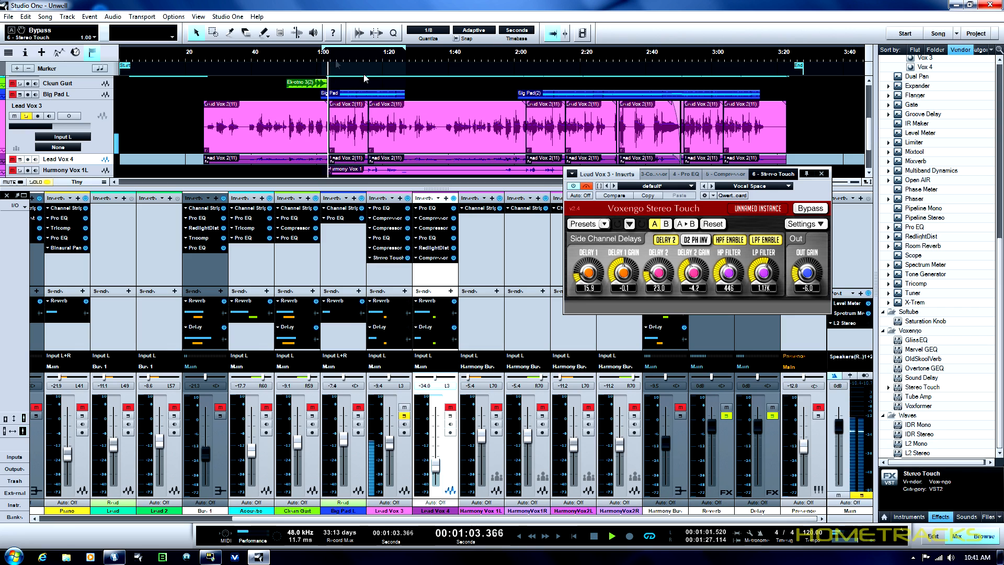
{"action": "left_click", "coordinate": [588, 191]}
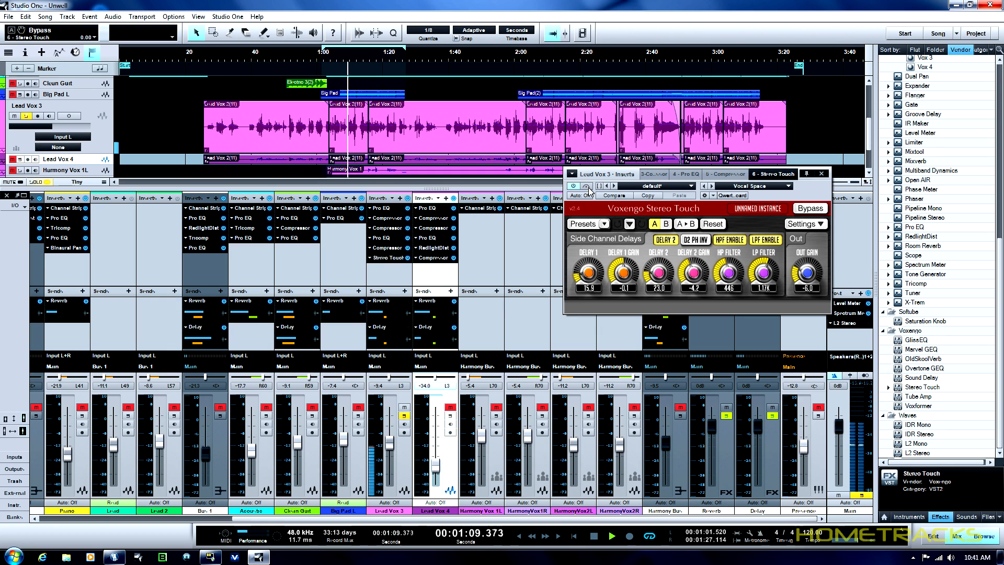
{"action": "left_click", "coordinate": [588, 190]}
{"action": "left_click", "coordinate": [588, 190]}
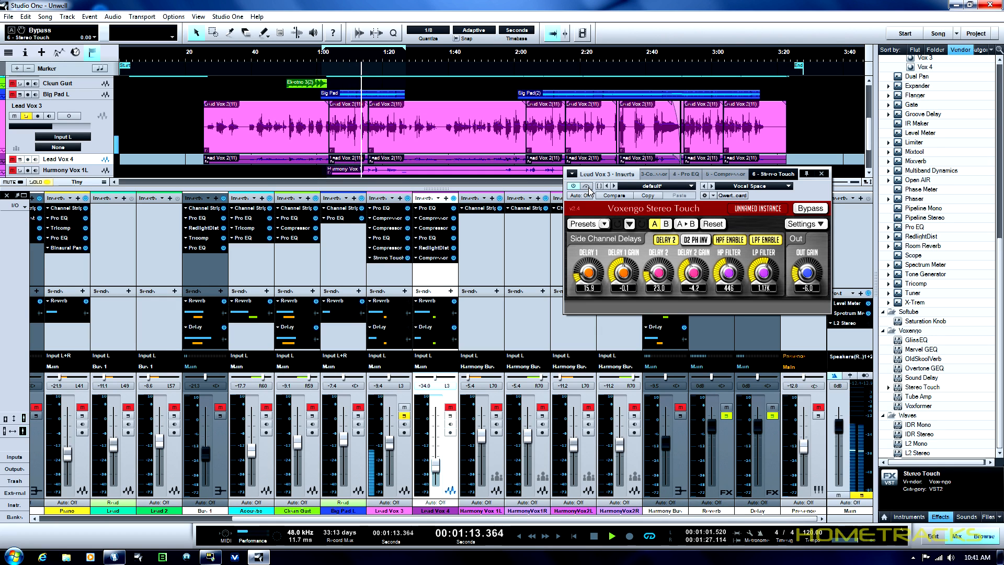
{"action": "left_click", "coordinate": [588, 187]}
{"action": "left_click", "coordinate": [595, 537]}
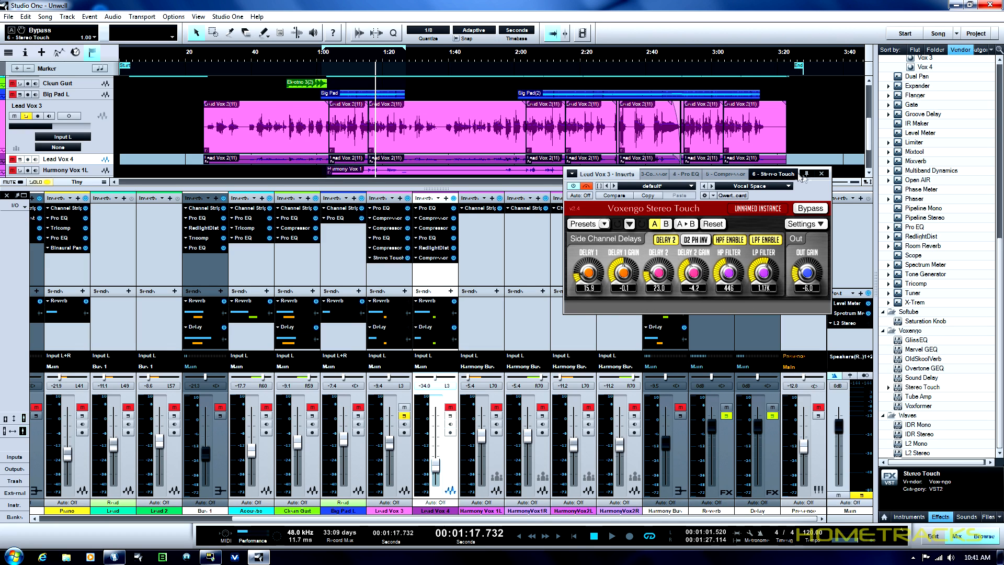
Close Stereo Touch and remove it from Lead Vox 3's inserts
{"action": "left_click", "coordinate": [821, 176]}
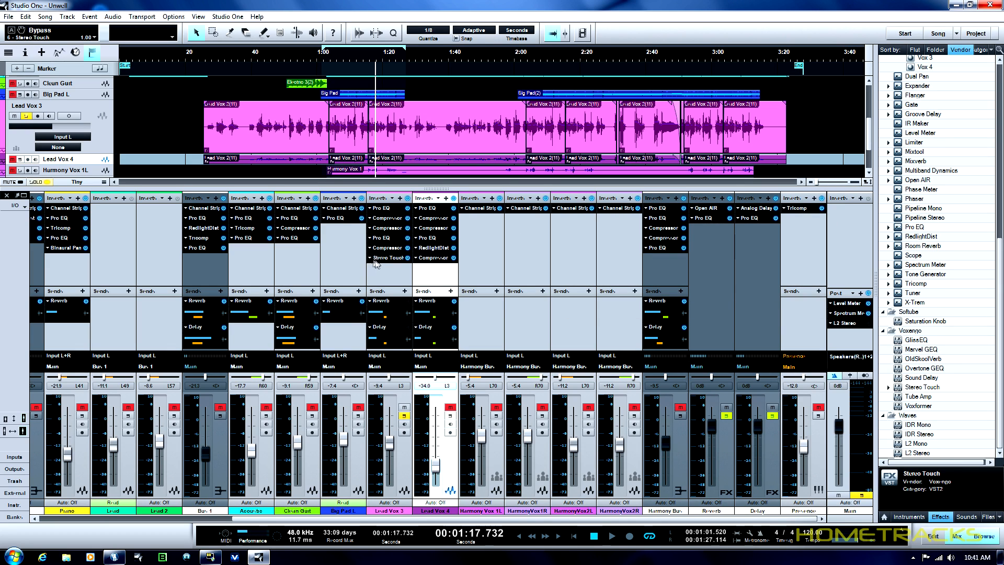
{"action": "right_click", "coordinate": [370, 259]}
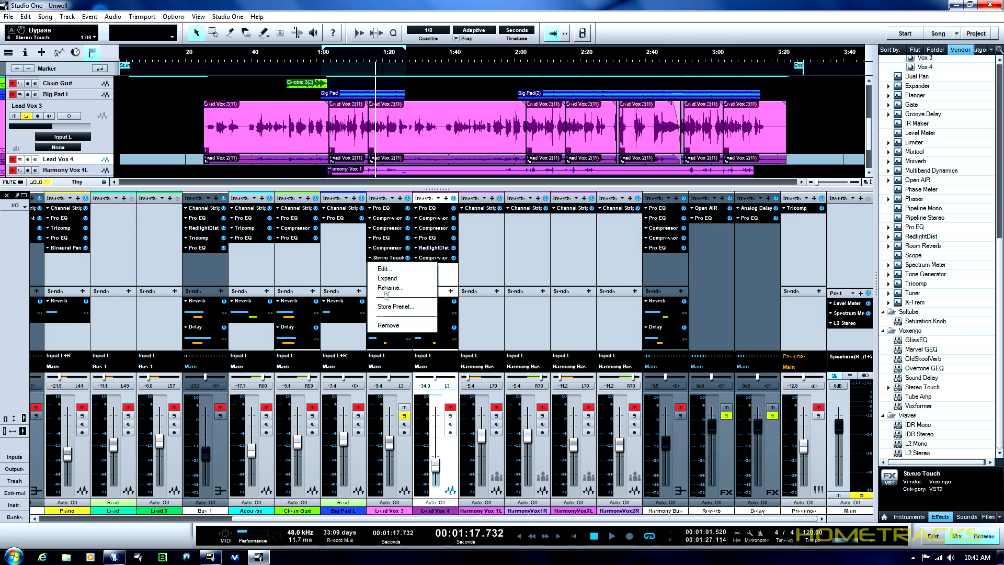
{"action": "left_click", "coordinate": [395, 326]}
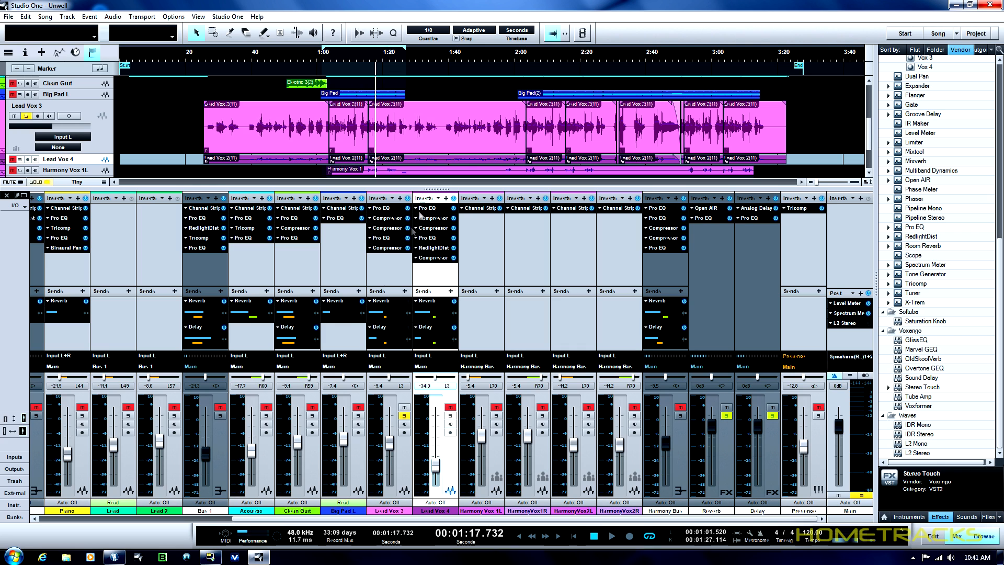
Enlarge the Lead Vox 4 track in the arrangement and solo it in place of Lead Vox 3
{"action": "left_click_drag", "start_coordinate": [72, 165], "coordinate": [71, 183]}
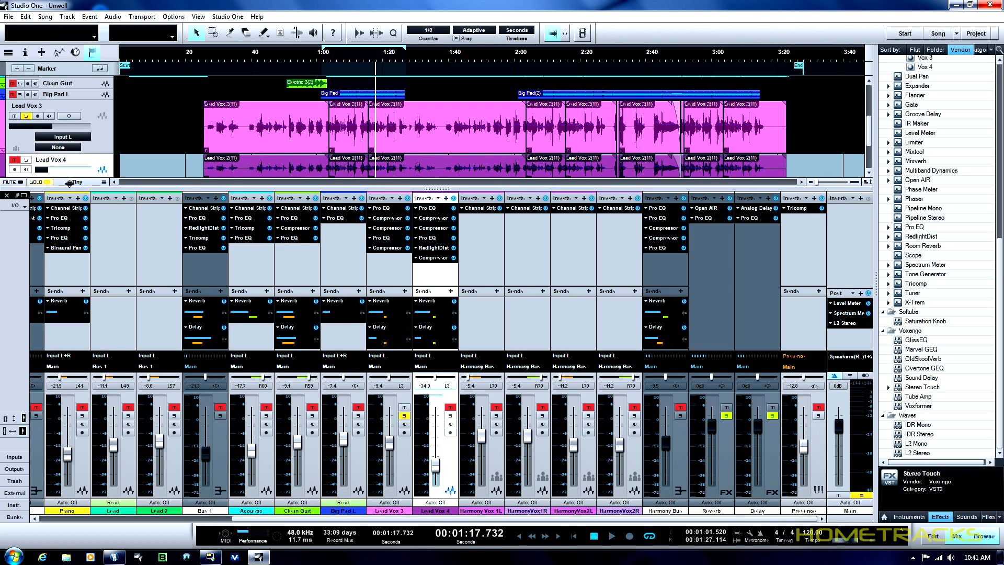
{"action": "scroll", "coordinate": [872, 137], "scroll_direction": "down", "scroll_amount": 3}
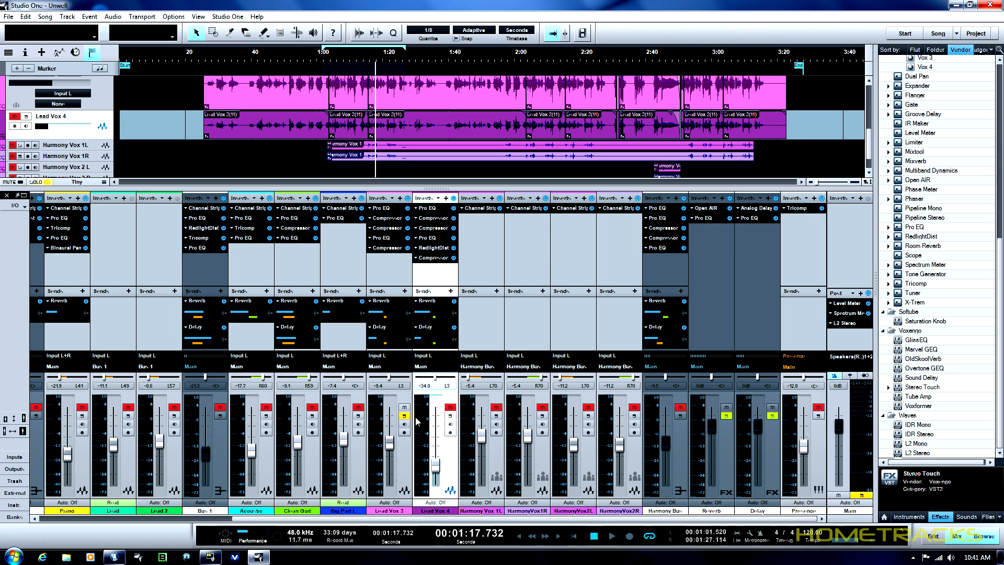
{"action": "left_click", "coordinate": [450, 415]}
{"action": "left_click", "coordinate": [451, 407]}
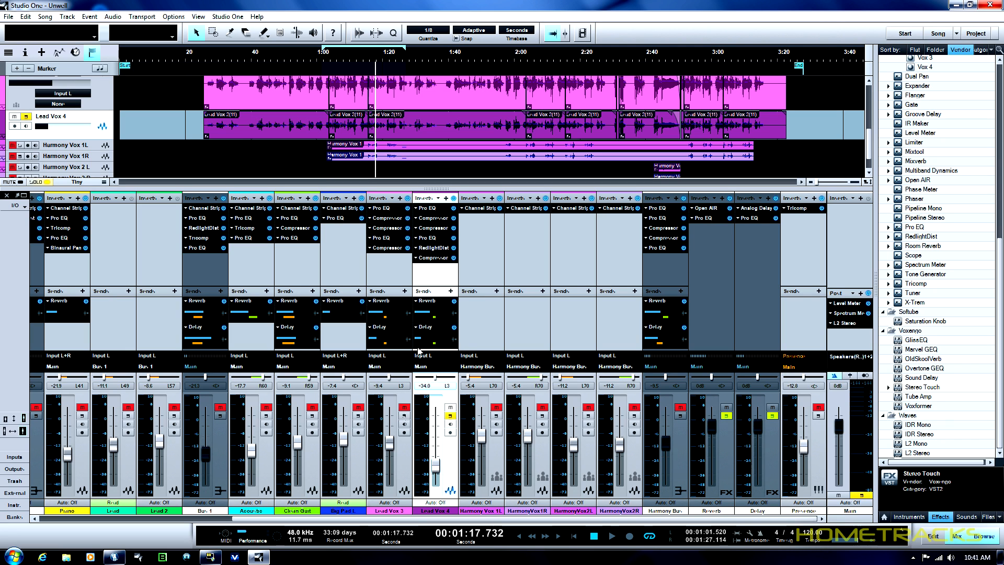
Open Lead Vox 4's RedlightDist, move its window aside, and play the distorted vocal from about 1:01
{"action": "double_click", "coordinate": [435, 248]}
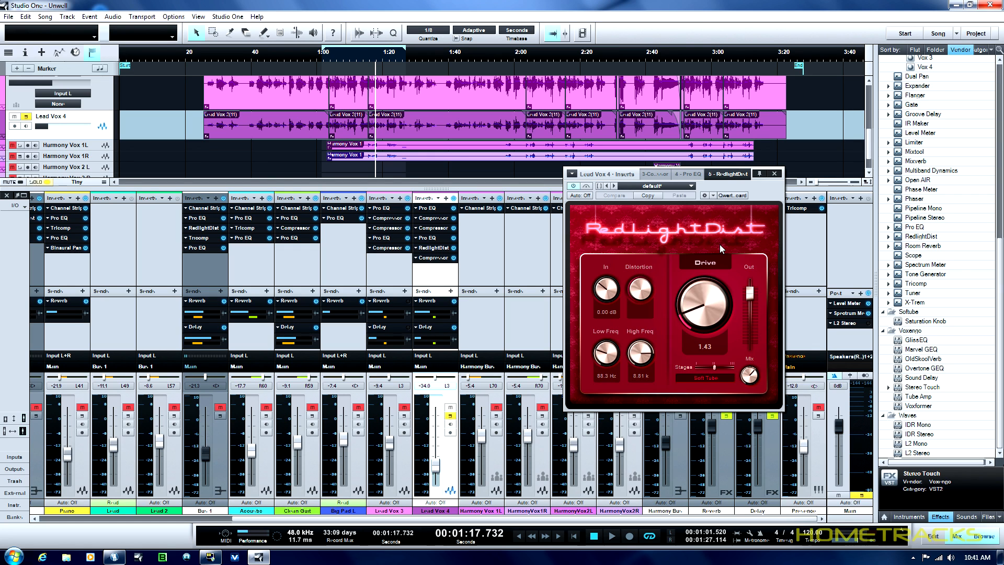
{"action": "left_click_drag", "start_coordinate": [762, 191], "coordinate": [790, 194]}
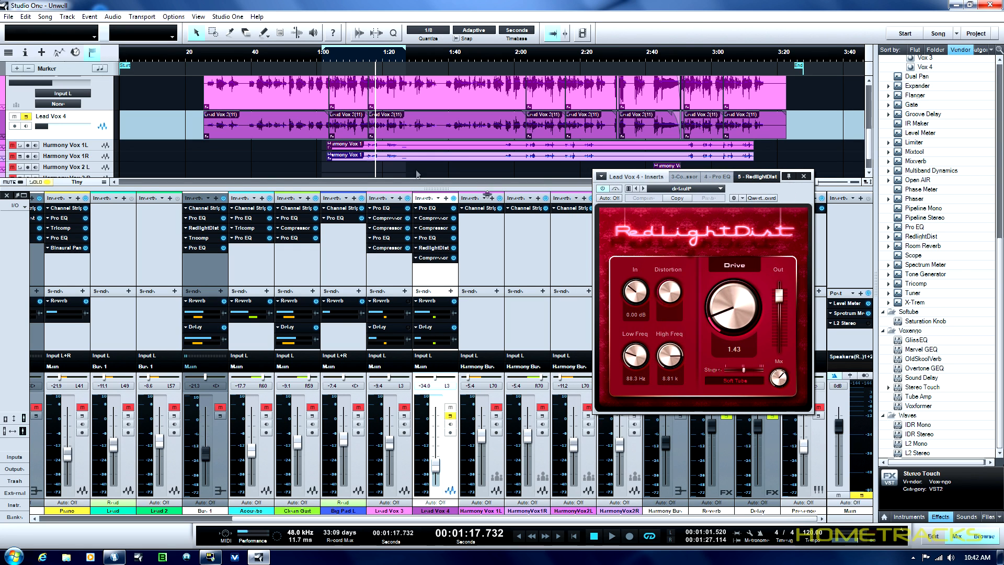
{"action": "left_click", "coordinate": [327, 55]}
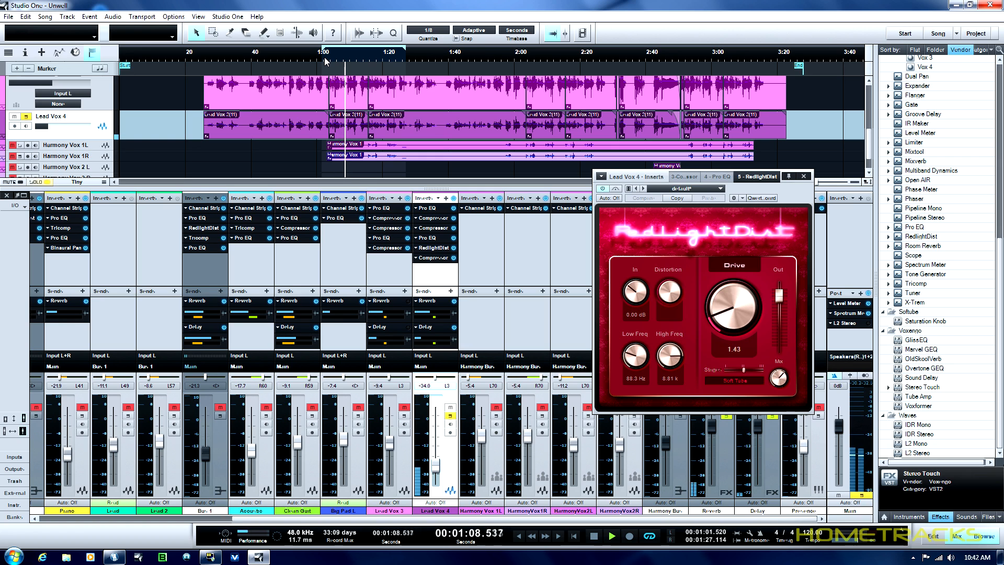
Deactivate Lead Vox 4's Reverb and Delay sends during playback, and stop after hearing the dry distorted vocal
{"action": "left_click", "coordinate": [454, 301]}
{"action": "left_click", "coordinate": [454, 328]}
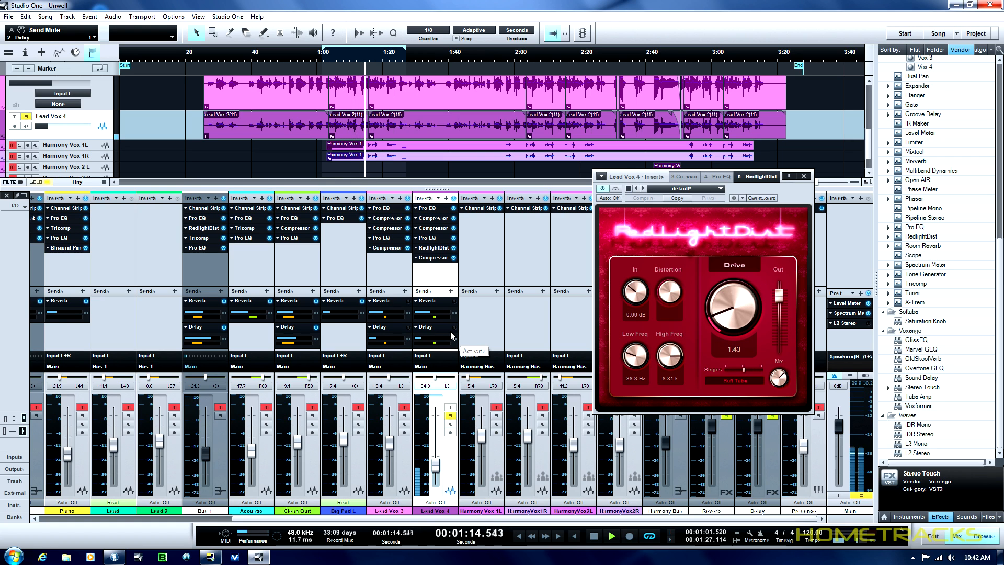
{"action": "left_click", "coordinate": [594, 536]}
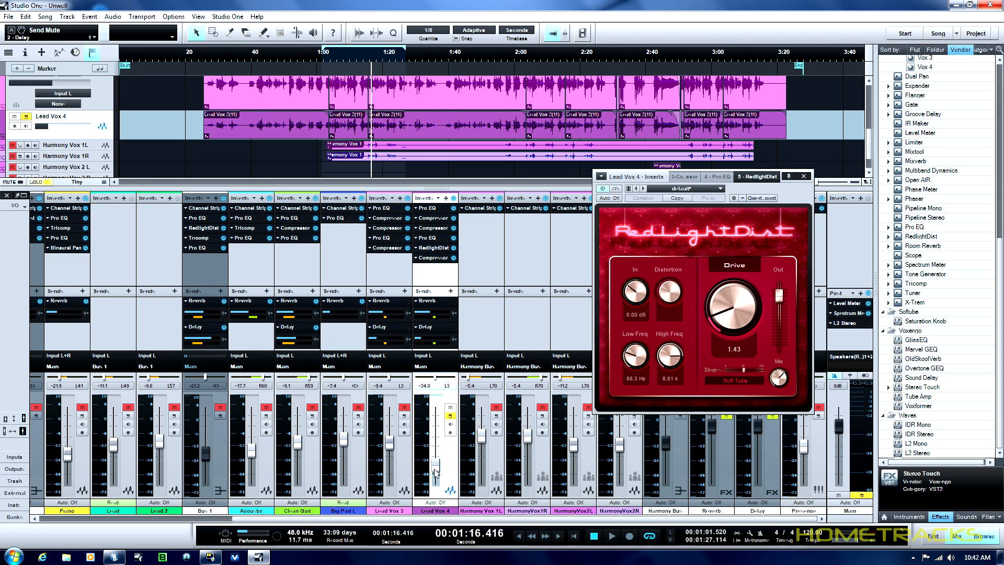
Solo Lead Vox 3 as well, play from about 1:01, toggle Lead Vox 4's solo to compare the blend, and stop with both soloed
{"action": "left_click", "coordinate": [404, 416]}
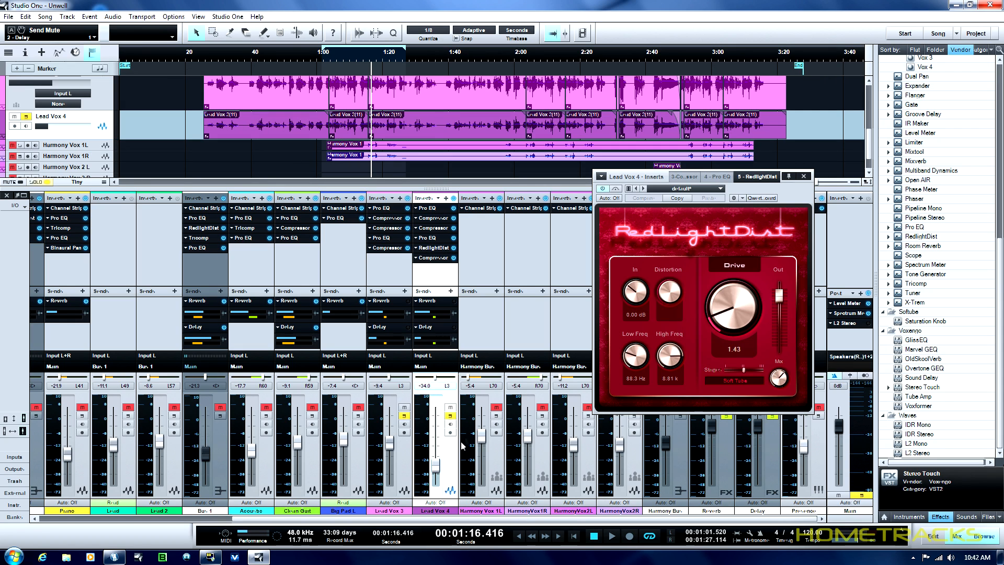
{"action": "left_click", "coordinate": [328, 55]}
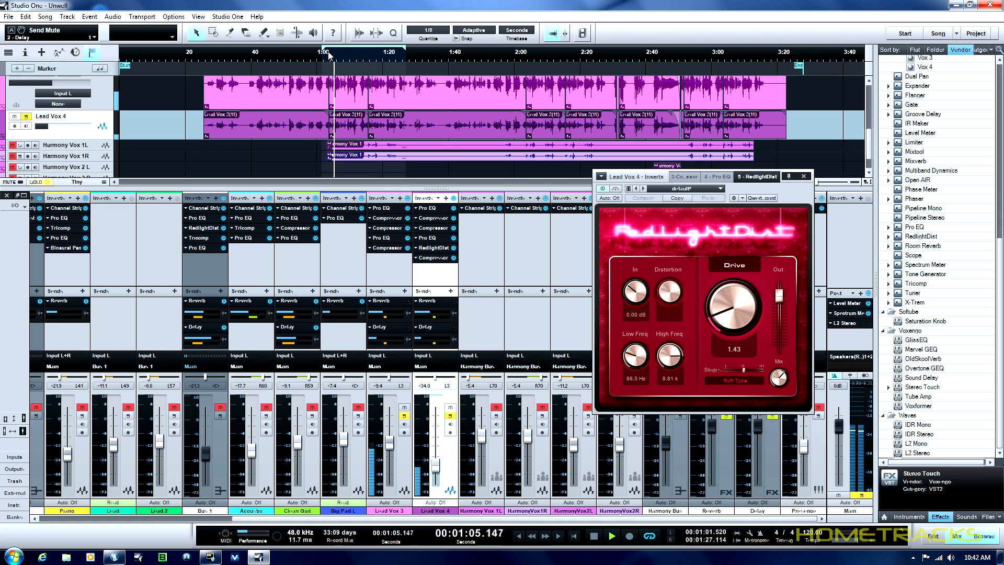
{"action": "left_click", "coordinate": [451, 417]}
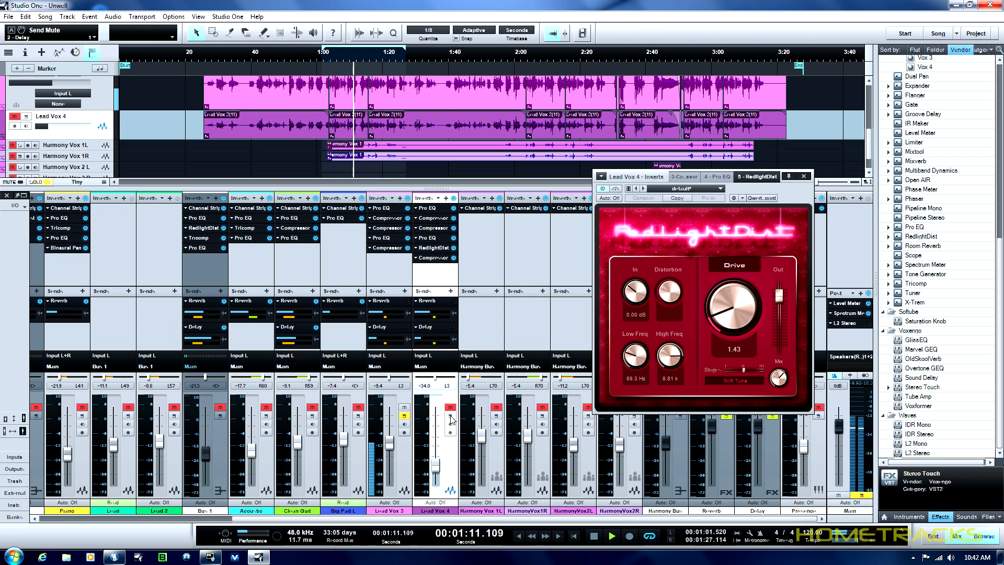
{"action": "left_click", "coordinate": [451, 416]}
{"action": "left_click", "coordinate": [594, 536]}
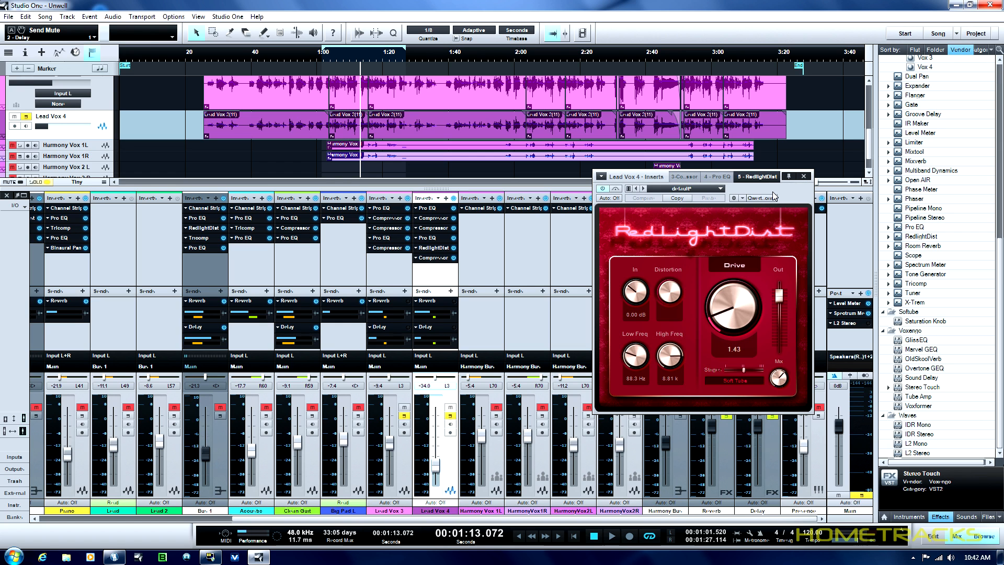
Close RedlightDist, examine the settings of Lead Vox 4's last Compressor, and close it
{"action": "left_click", "coordinate": [804, 177]}
{"action": "left_click", "coordinate": [444, 261]}
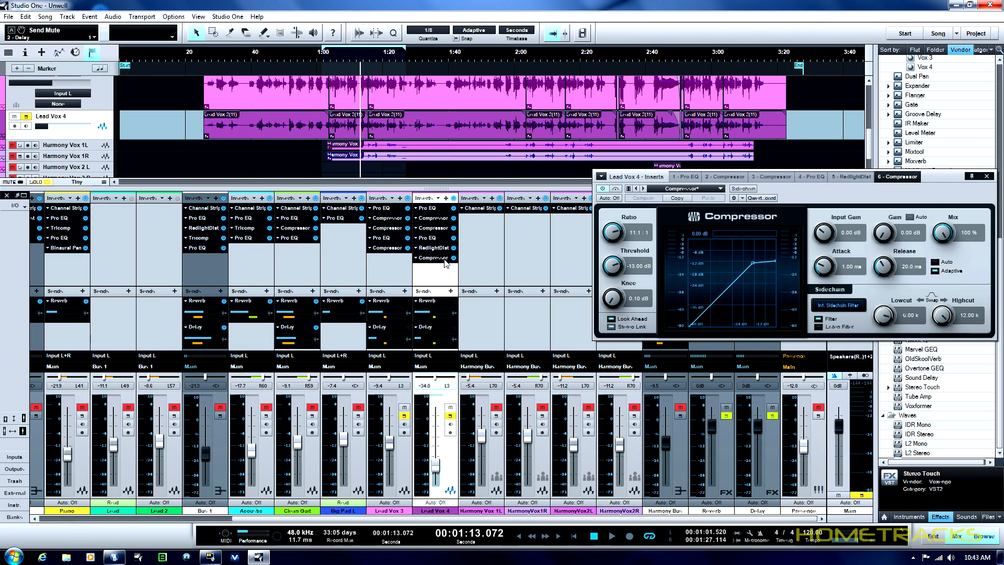
{"action": "left_click", "coordinate": [986, 177]}
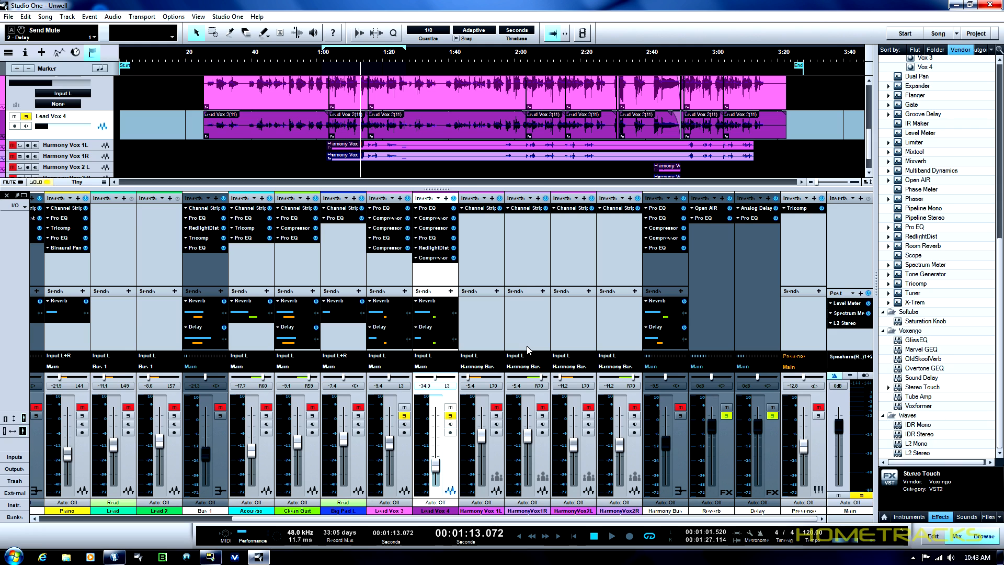
Open and close the Main channel's Level Meter, and open the Reverb channel's Pro EQ to examine its curve
{"action": "left_click", "coordinate": [843, 303]}
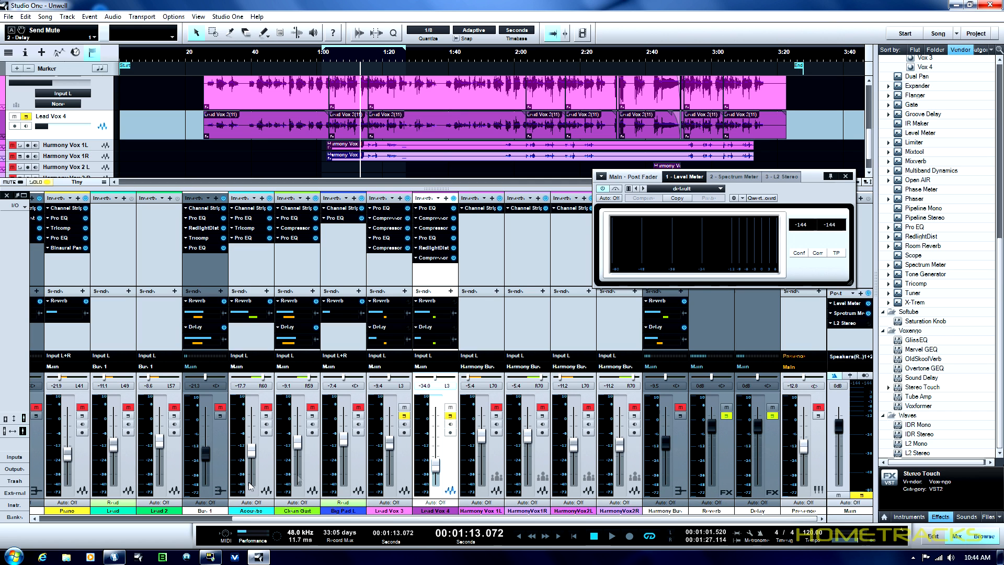
{"action": "left_click", "coordinate": [846, 176]}
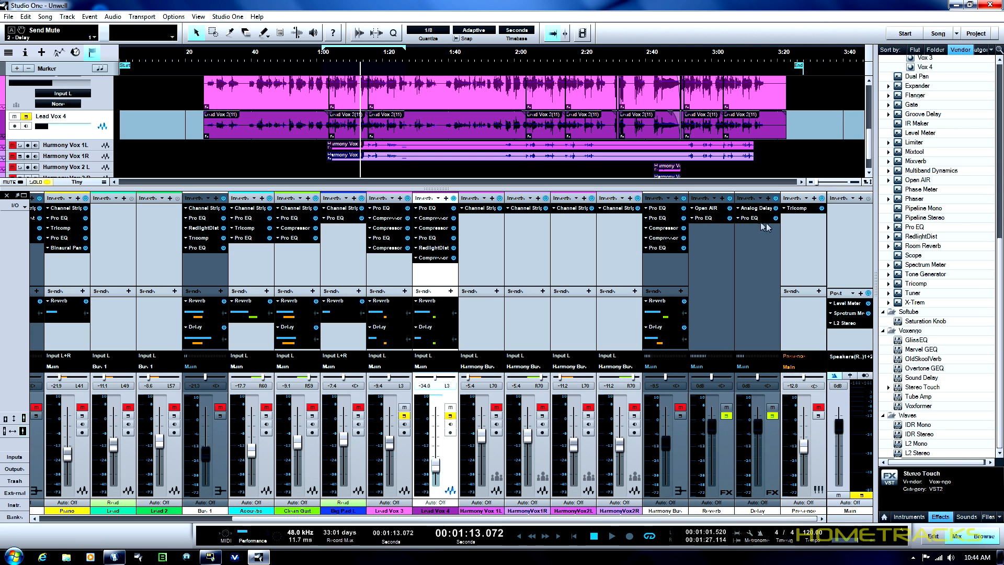
{"action": "left_click", "coordinate": [716, 219]}
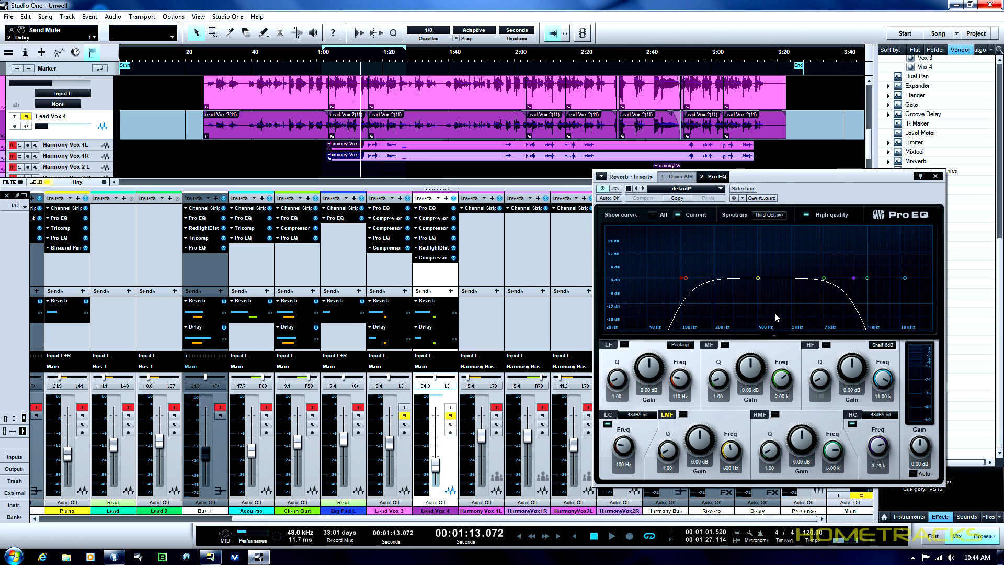
Close the Reverb channel's Pro EQ, examine the curve of the Delay channel's Pro EQ, and close it
{"action": "left_click", "coordinate": [938, 177]}
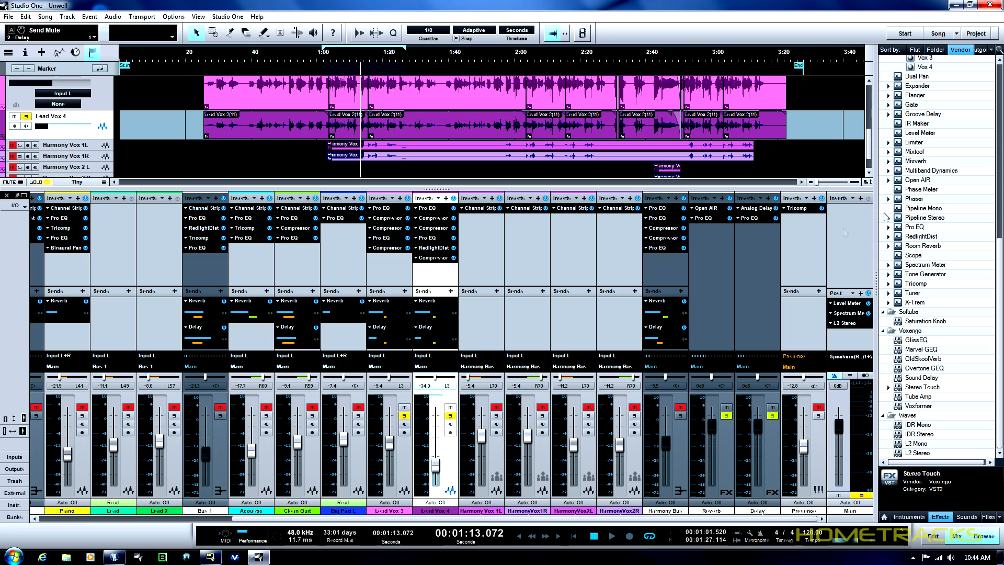
{"action": "left_click", "coordinate": [758, 218]}
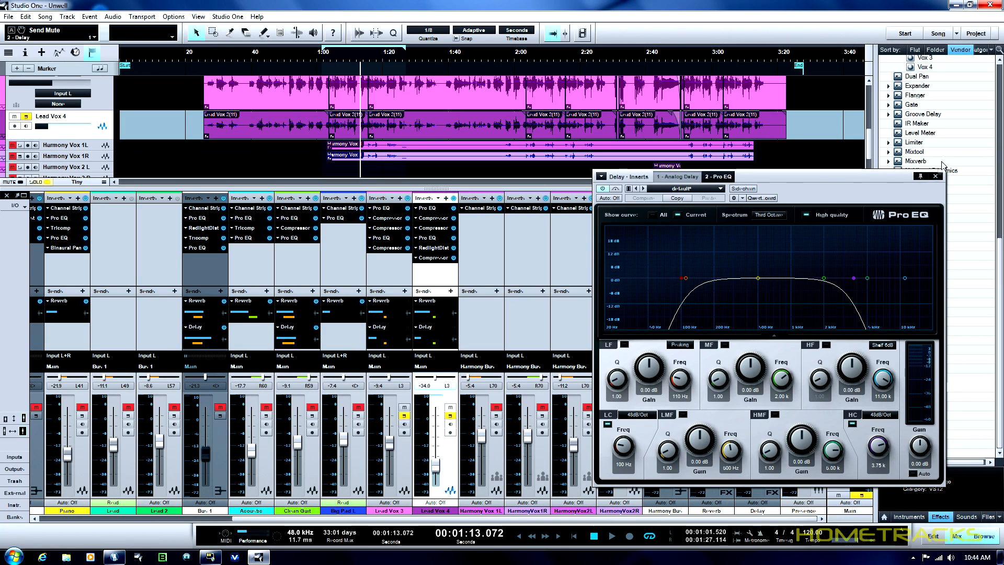
{"action": "left_click", "coordinate": [936, 176]}
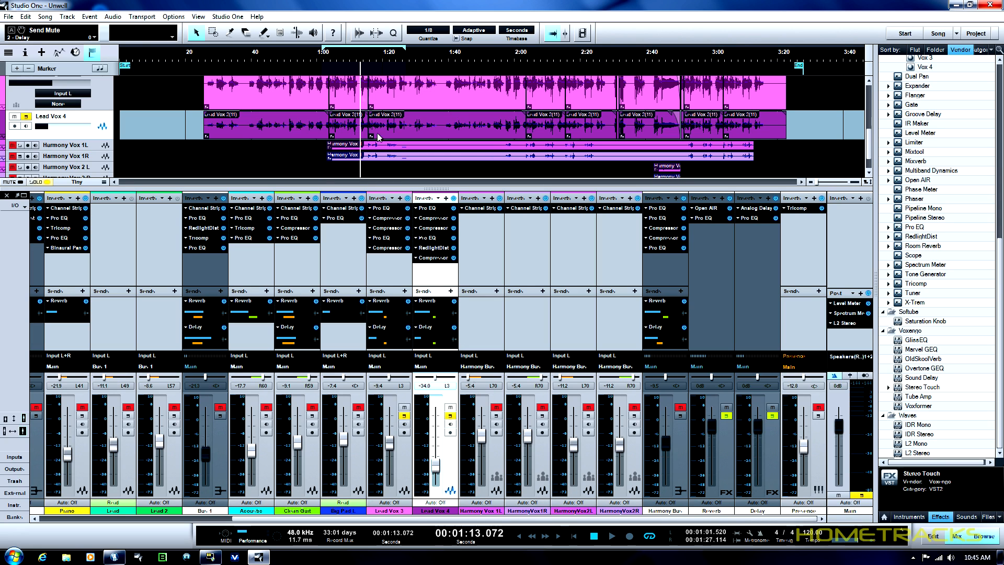
Play the soloed Lead Vox 3 and Lead Vox 4 from about 1:00, and stop playback
{"action": "left_click", "coordinate": [325, 60]}
{"action": "key", "text": "space"}
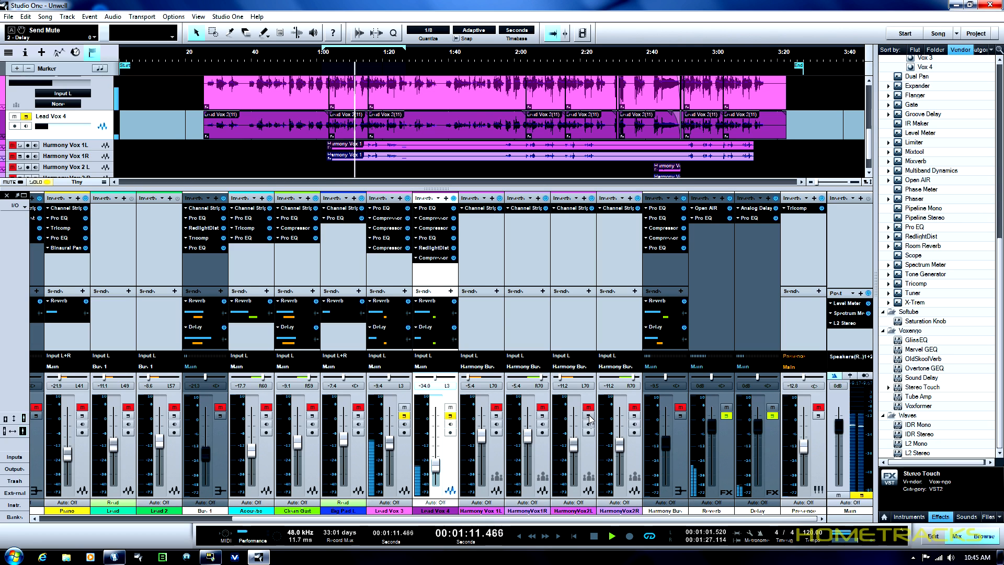
{"action": "key", "text": "space"}
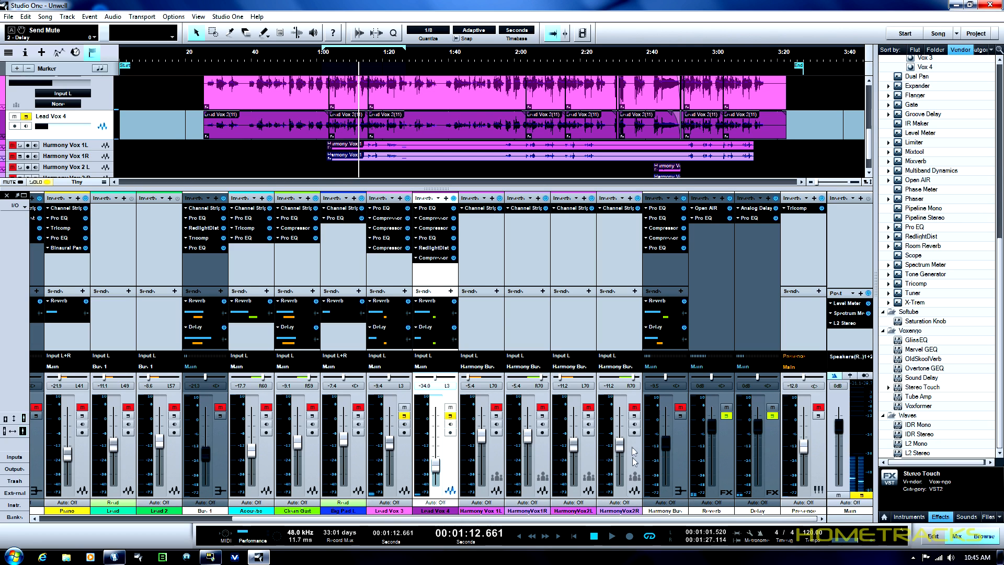
Solo the Harmony Bus together with the lead vocals, play from about 1:01, and stop playback
{"action": "left_click", "coordinate": [680, 416]}
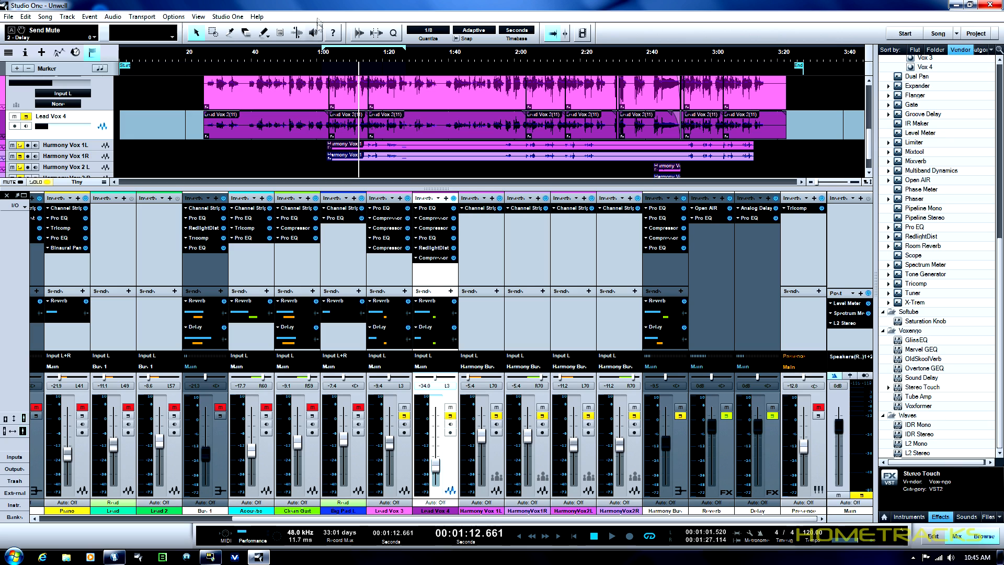
{"action": "left_click", "coordinate": [328, 55]}
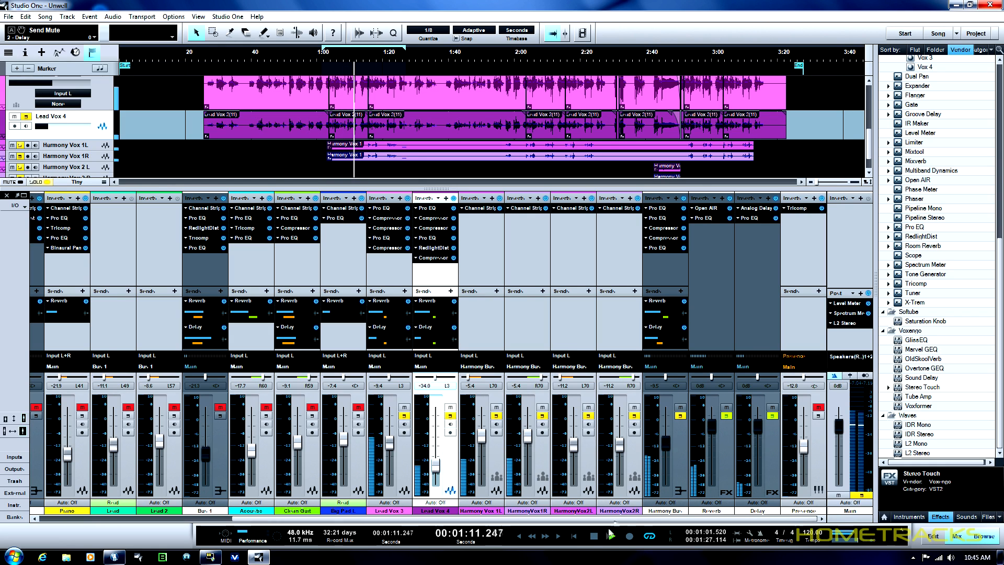
{"action": "key", "text": "space"}
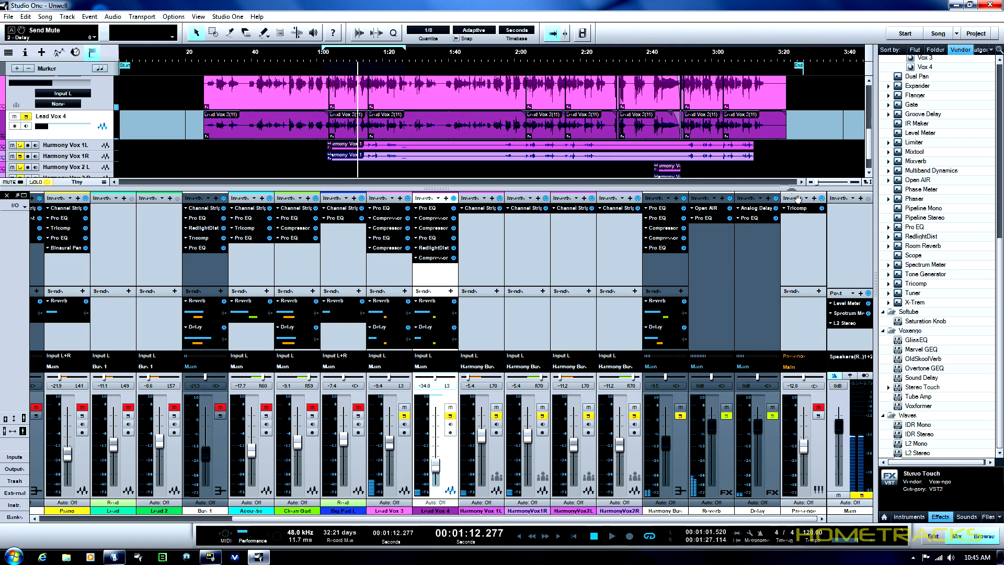
Examine the curves of the Harmony Bus's first, second and last Pro EQ, closing each one after viewing
{"action": "left_click", "coordinate": [669, 208]}
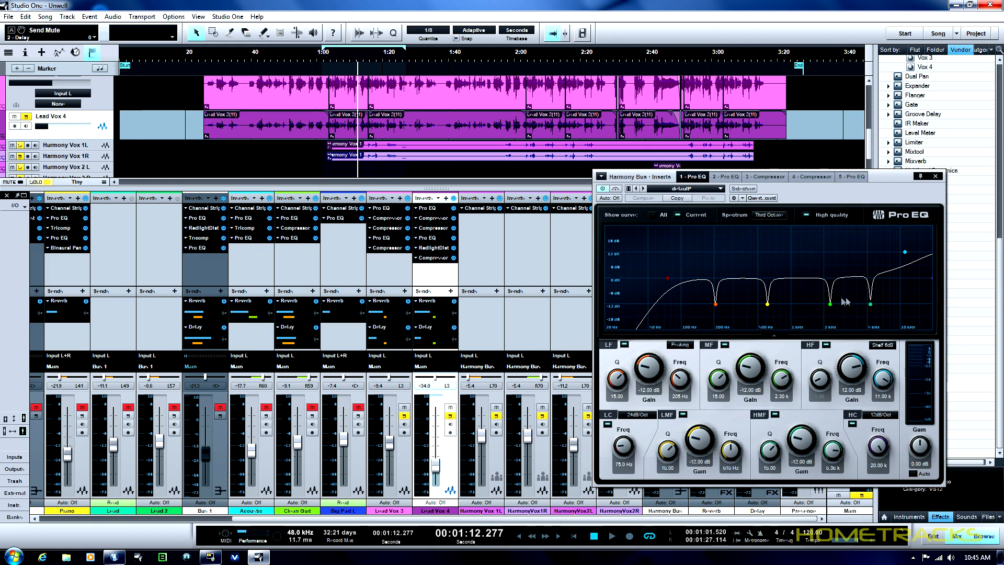
{"action": "left_click", "coordinate": [935, 176]}
{"action": "left_click", "coordinate": [668, 218]}
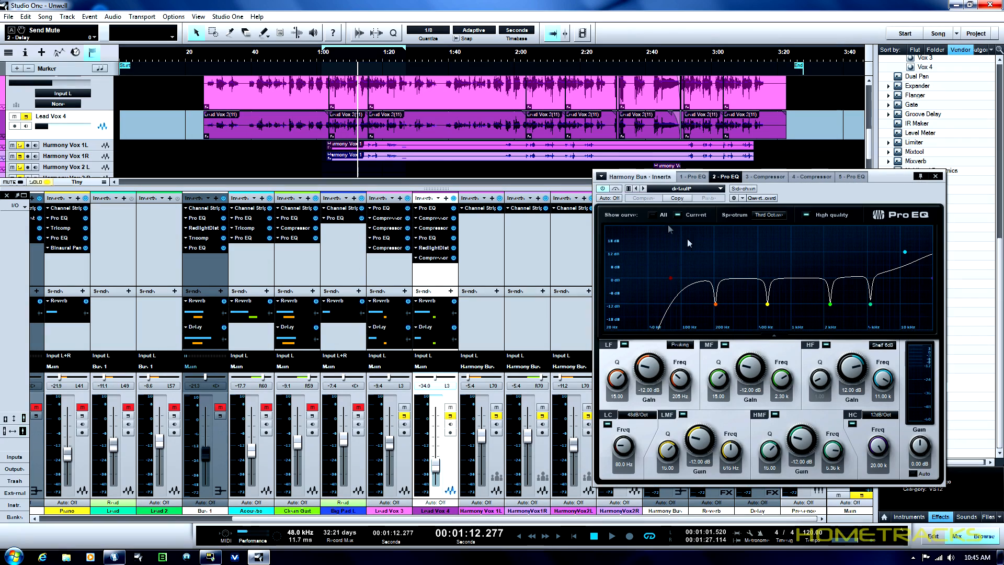
{"action": "left_click", "coordinate": [936, 176]}
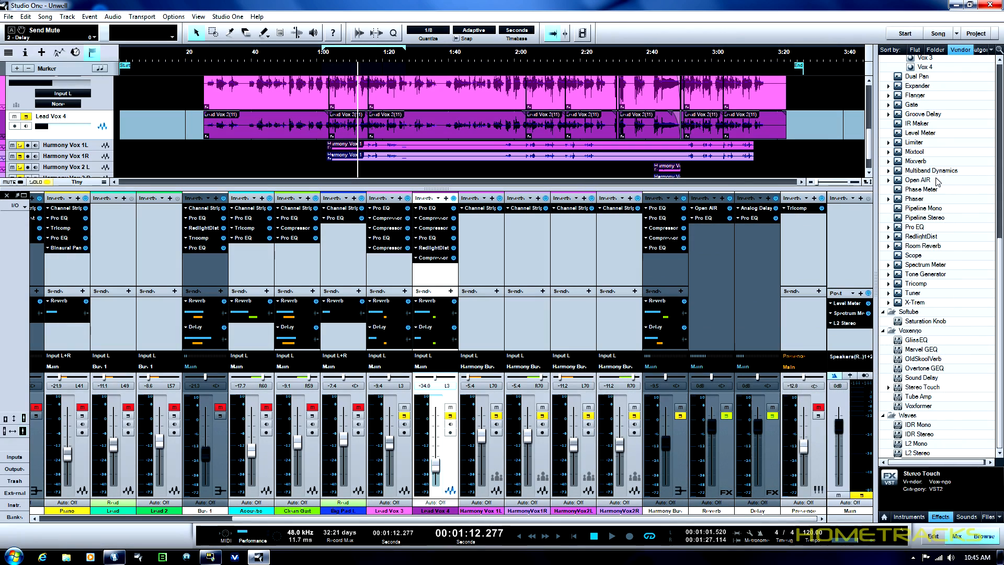
{"action": "left_click", "coordinate": [669, 246]}
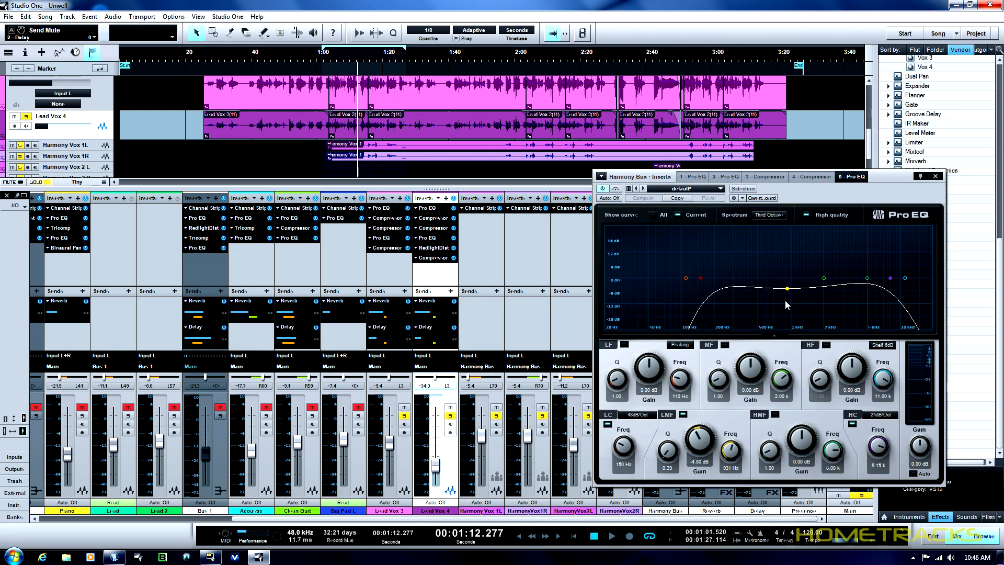
{"action": "left_click", "coordinate": [937, 178]}
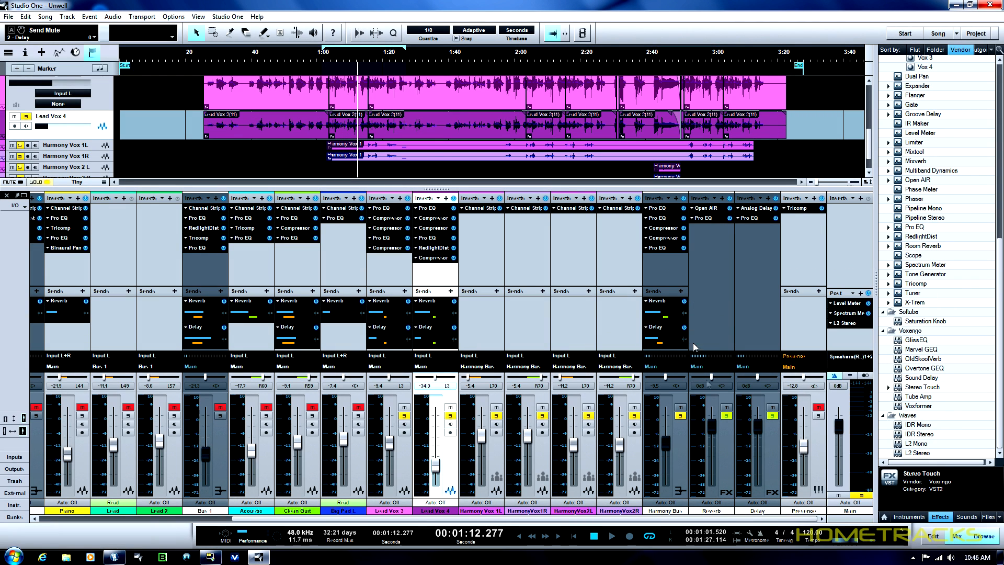
Unsolo the Harmony Bus, Lead Vox 4 and Lead Vox 3, play the full mix from about 1:00, and stop playback
{"action": "left_click", "coordinate": [680, 415]}
{"action": "left_click", "coordinate": [451, 416]}
{"action": "left_click", "coordinate": [404, 416]}
{"action": "left_click", "coordinate": [324, 62]}
{"action": "key", "text": "space"}
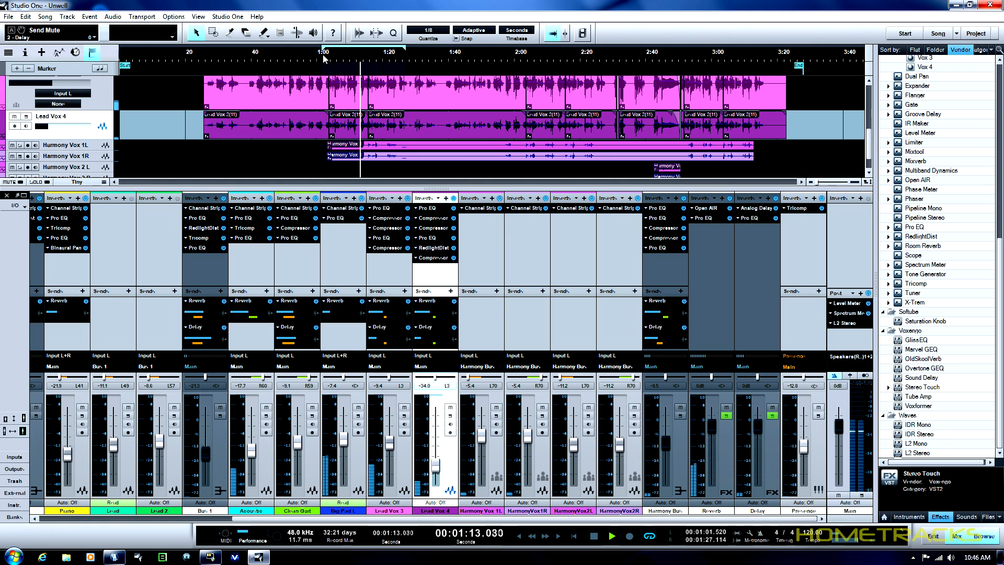
{"action": "left_click", "coordinate": [595, 537]}
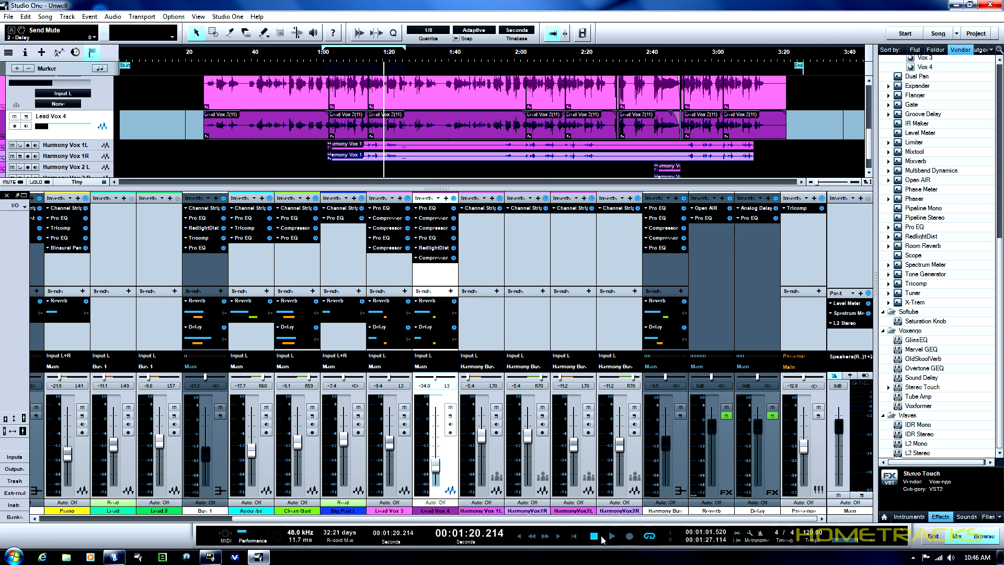
Open Lead Vox 3's first Pro EQ to examine its curve, and close it
{"action": "left_click", "coordinate": [387, 211]}
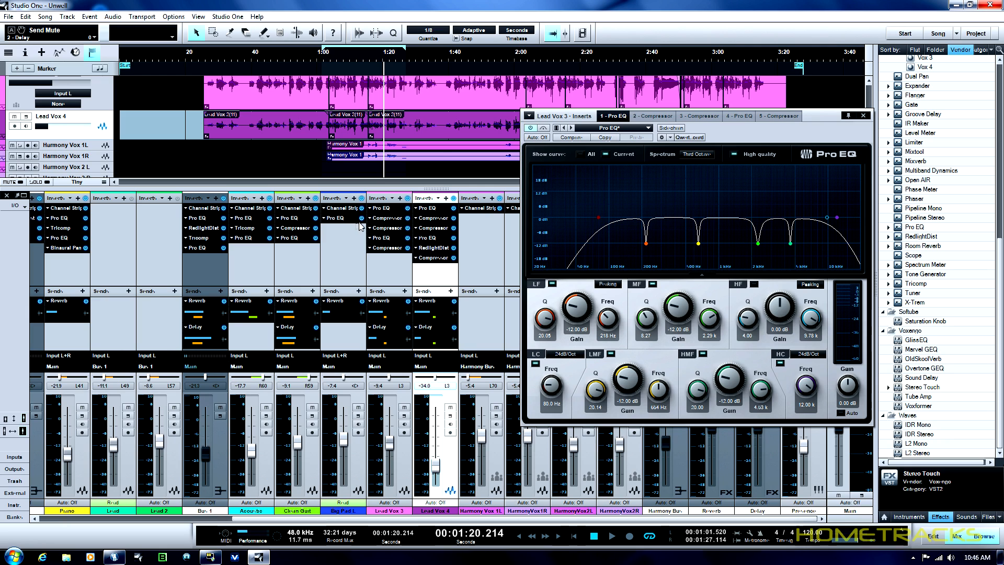
{"action": "left_click", "coordinate": [863, 115]}
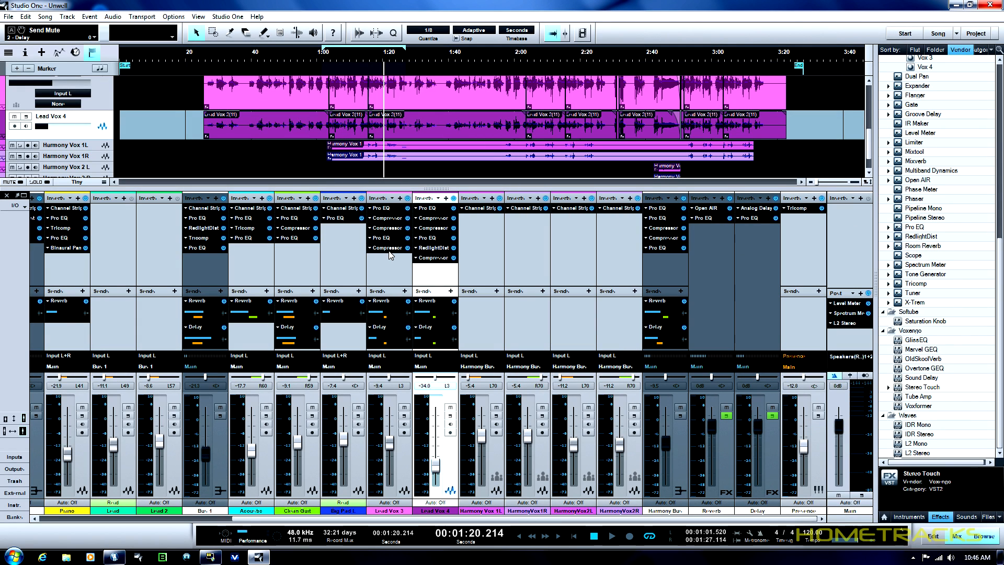